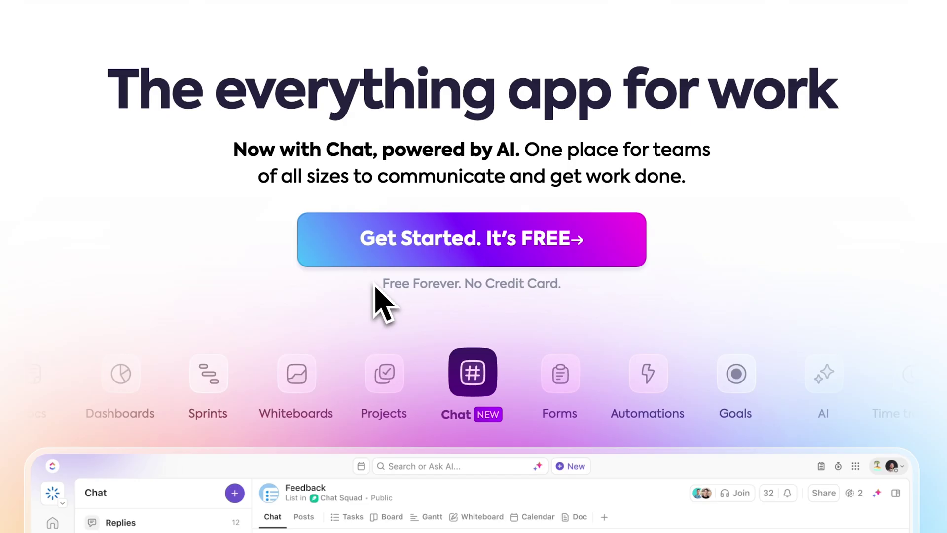
# - Open the free ClickUp sign-up form from the homepage and activate the work email field
pyautogui.moveTo(375, 286); pyautogui.dragTo(590, 291)
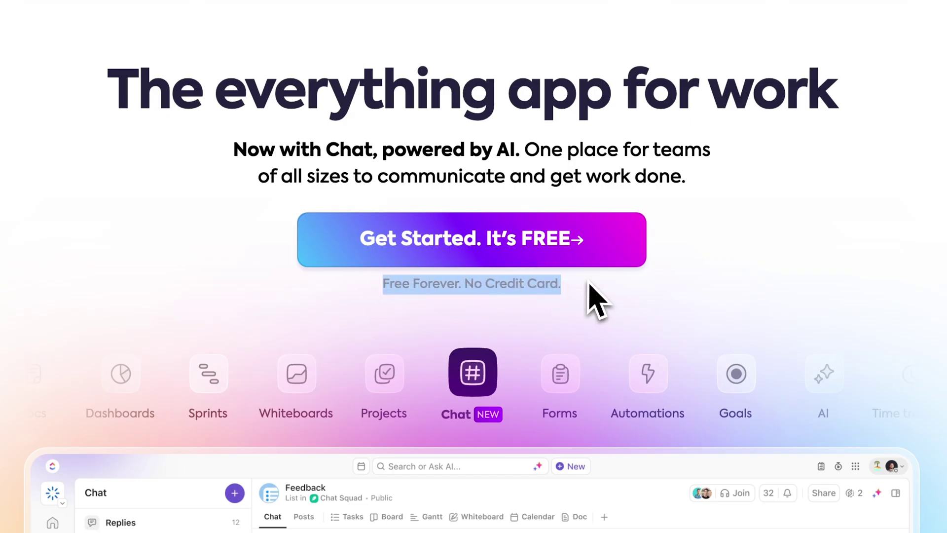
pyautogui.click(590, 291)
pyautogui.click(516, 242)
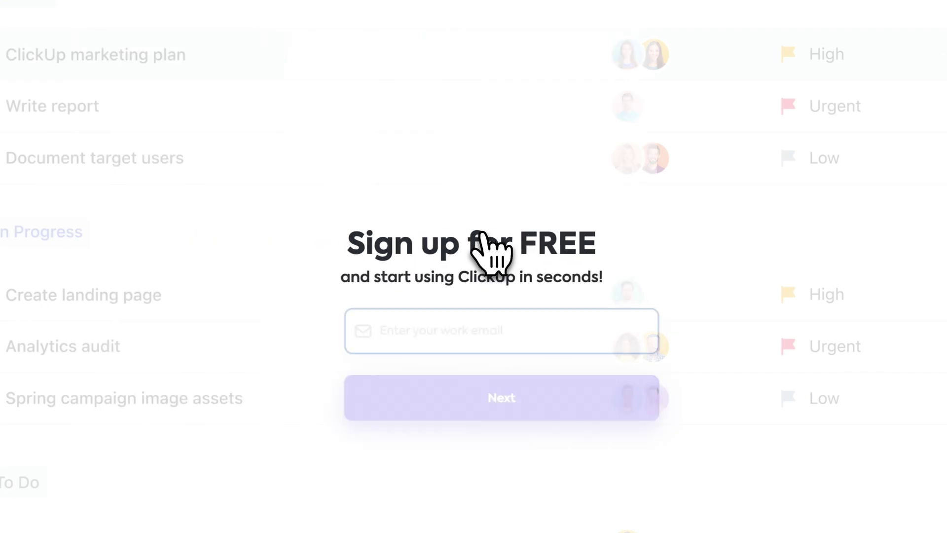
pyautogui.doubleClick(382, 245)
pyautogui.moveTo(382, 245); pyautogui.dragTo(590, 237)
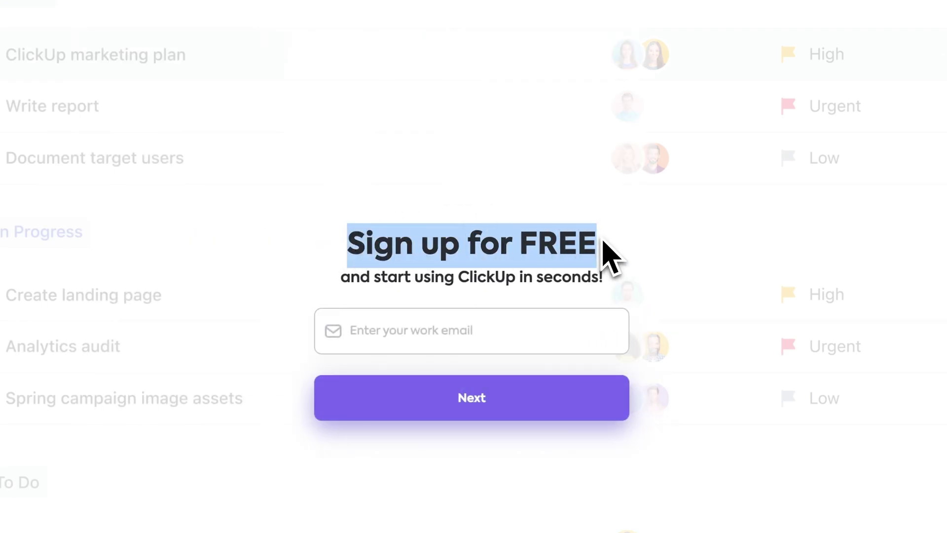
pyautogui.click(589, 261)
pyautogui.click(434, 326)
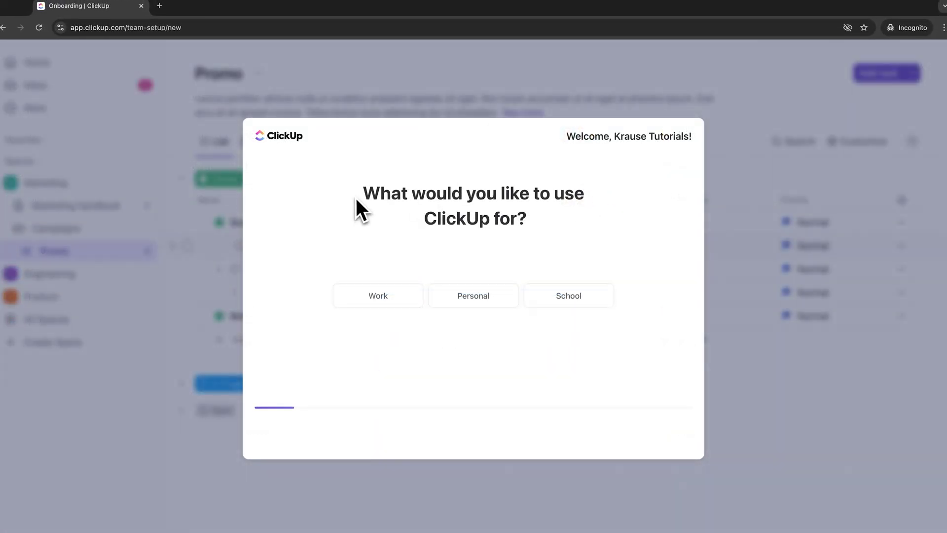
pyautogui.moveTo(356, 198); pyautogui.dragTo(563, 220)
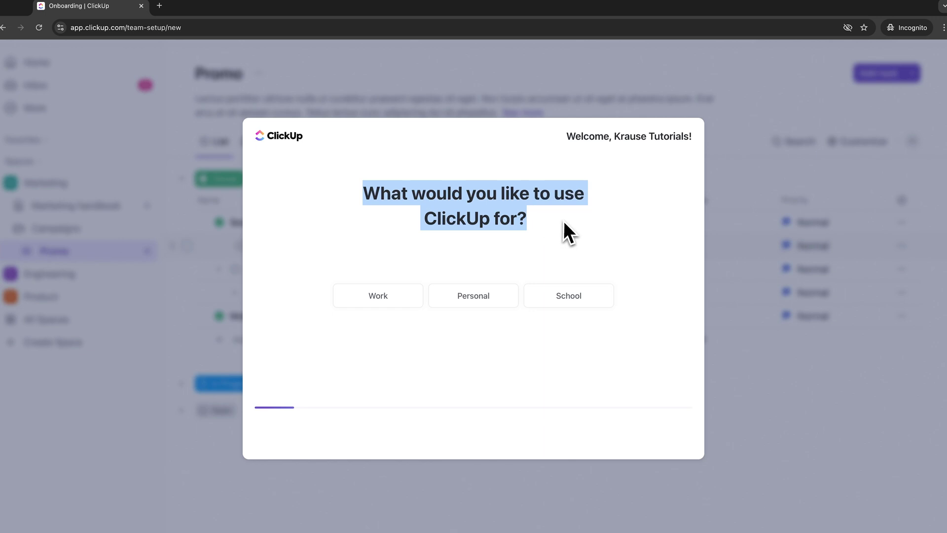
pyautogui.click(564, 221)
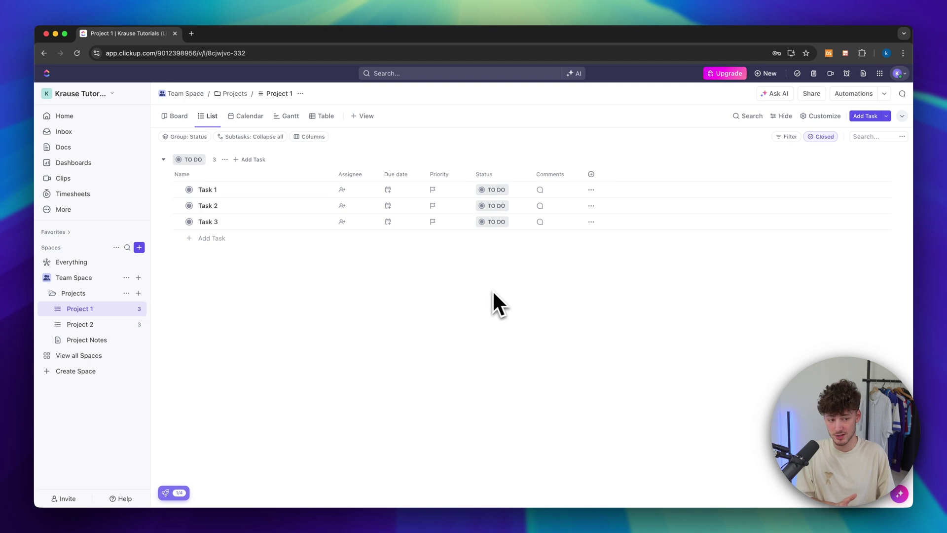
# - Open the personal account settings, save the profile changes and return to the workspace
pyautogui.click(897, 73)
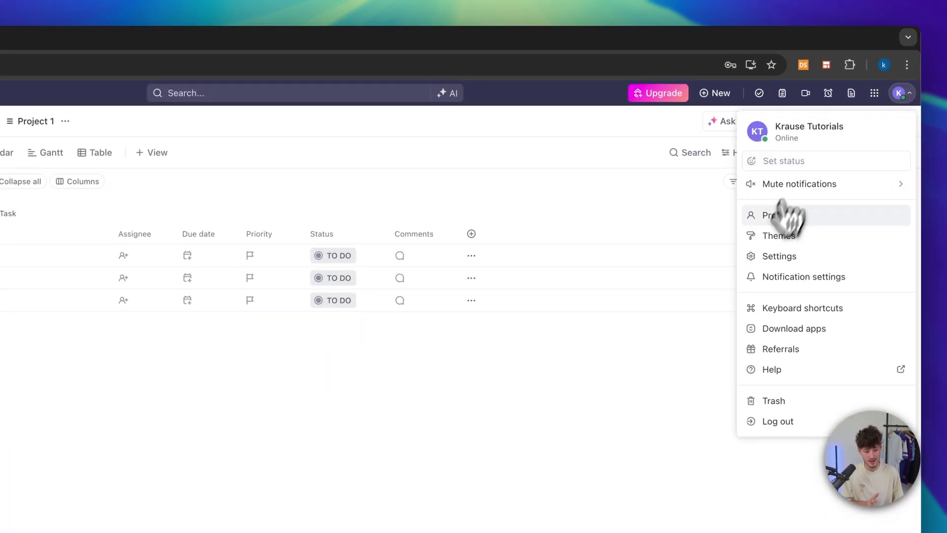
pyautogui.click(805, 262)
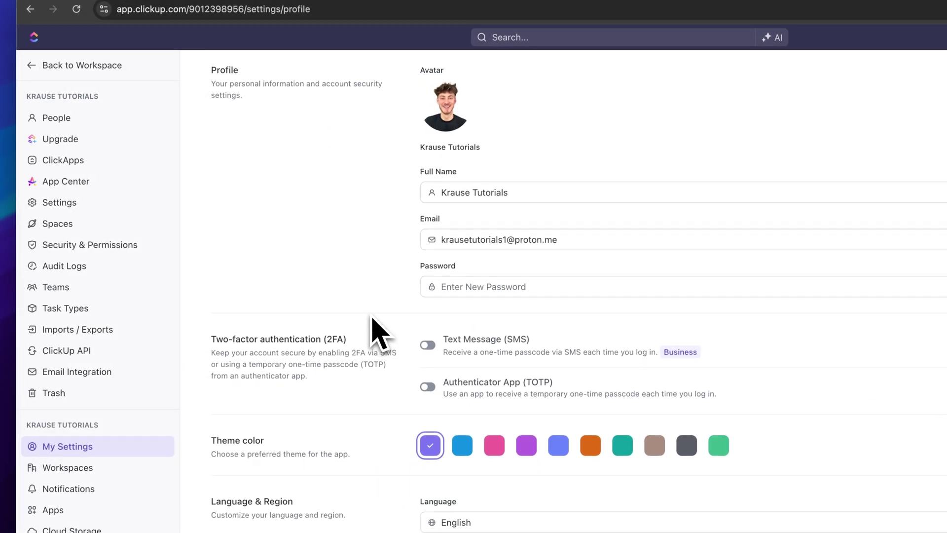
pyautogui.click(484, 184)
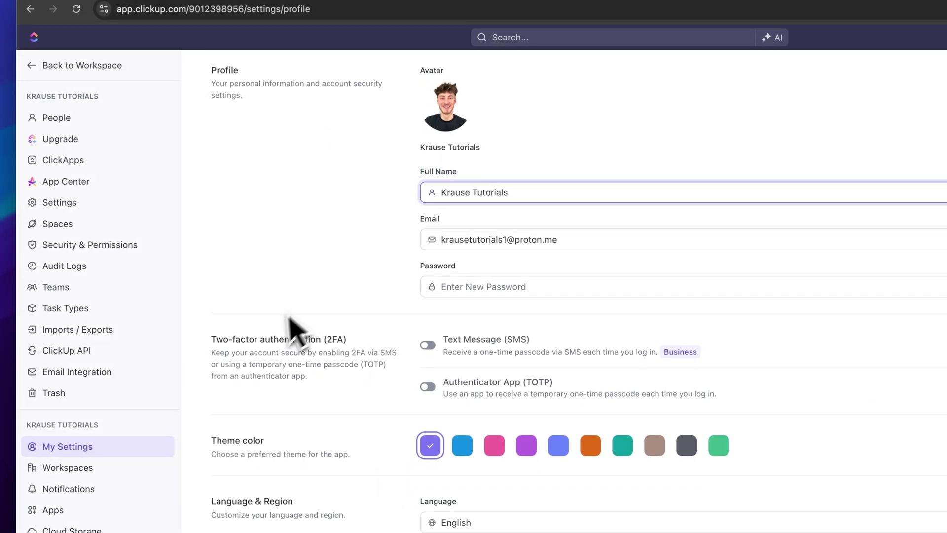
pyautogui.scroll(-2, 294, 332)
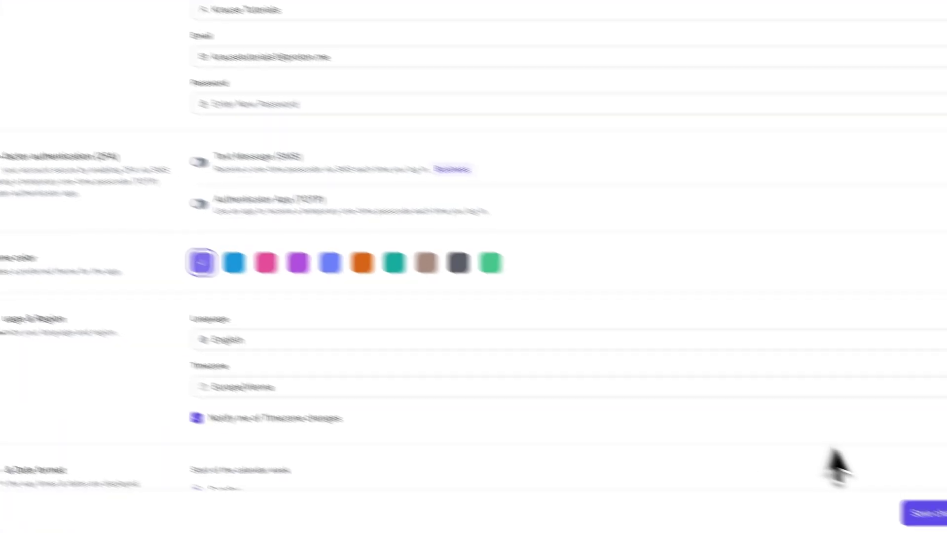
pyautogui.click(921, 513)
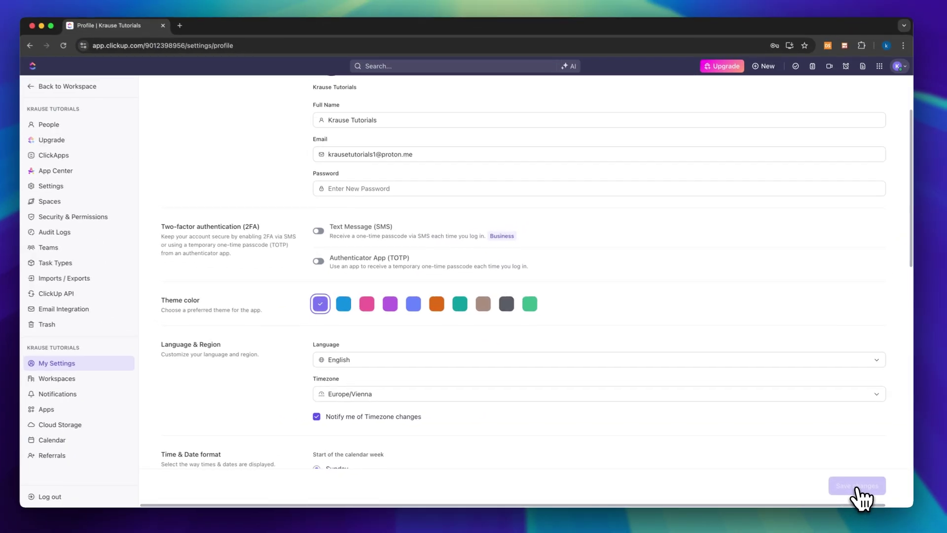
pyautogui.scroll(5, 461, 286)
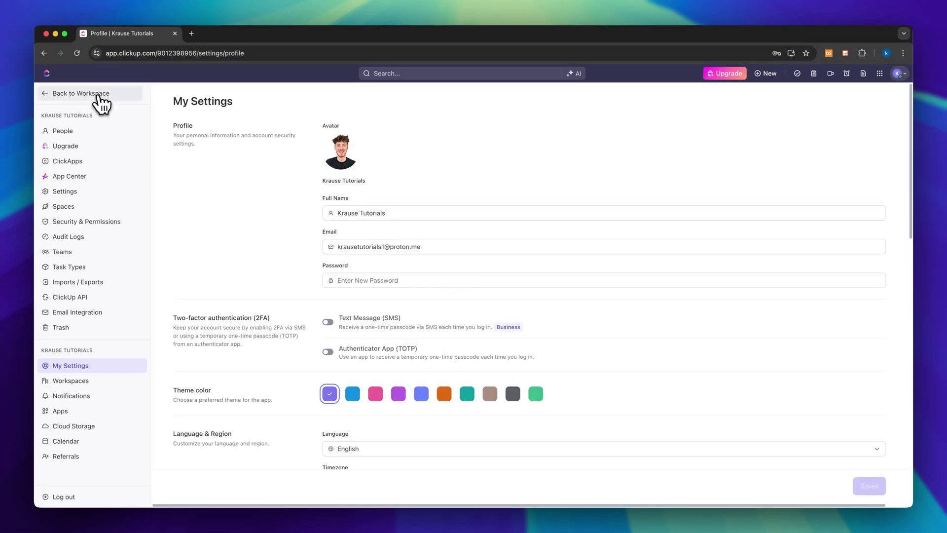
pyautogui.click(98, 96)
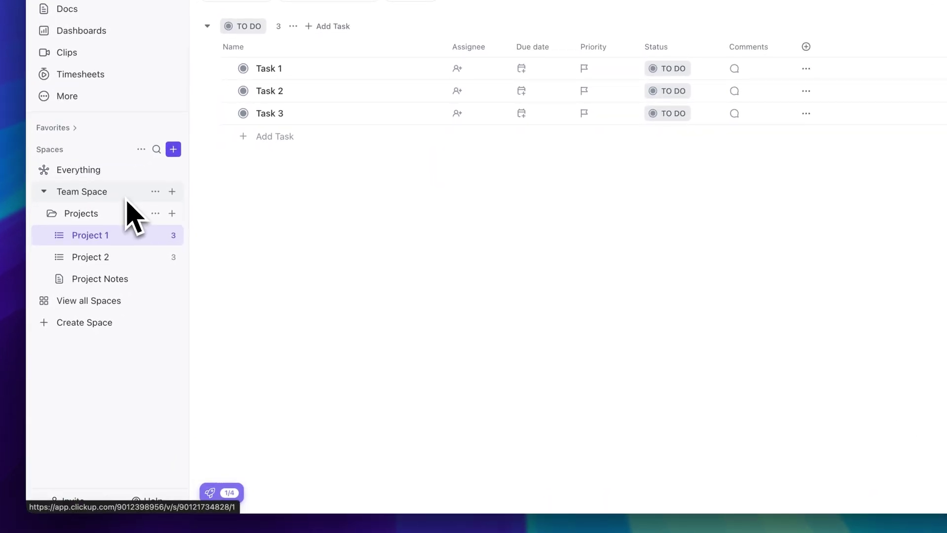
# - Delete the default Team Space, confirming the deletion with its name "Team Space"
pyautogui.click(155, 192)
pyautogui.click(239, 465)
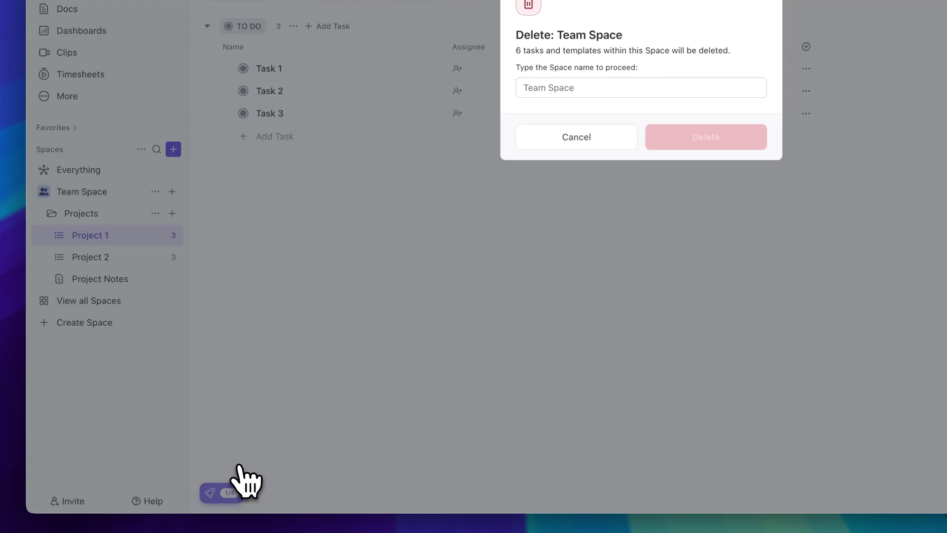
pyautogui.click(619, 91)
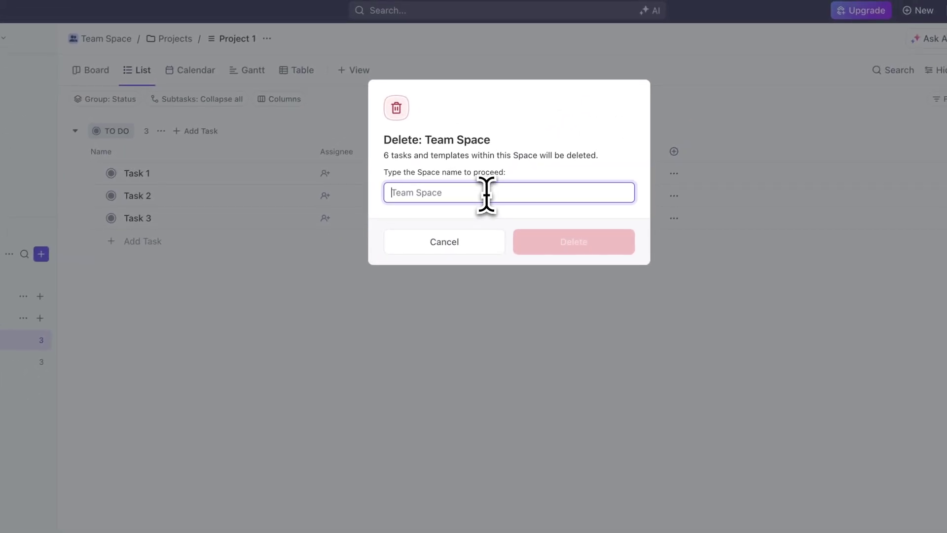
pyautogui.write('Team Spac')
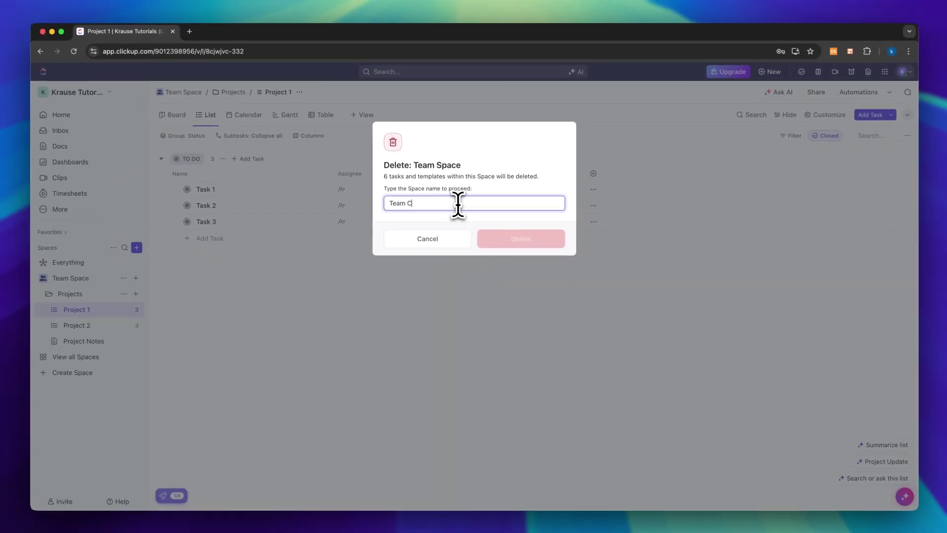
pyautogui.write('e')
pyautogui.click(544, 240)
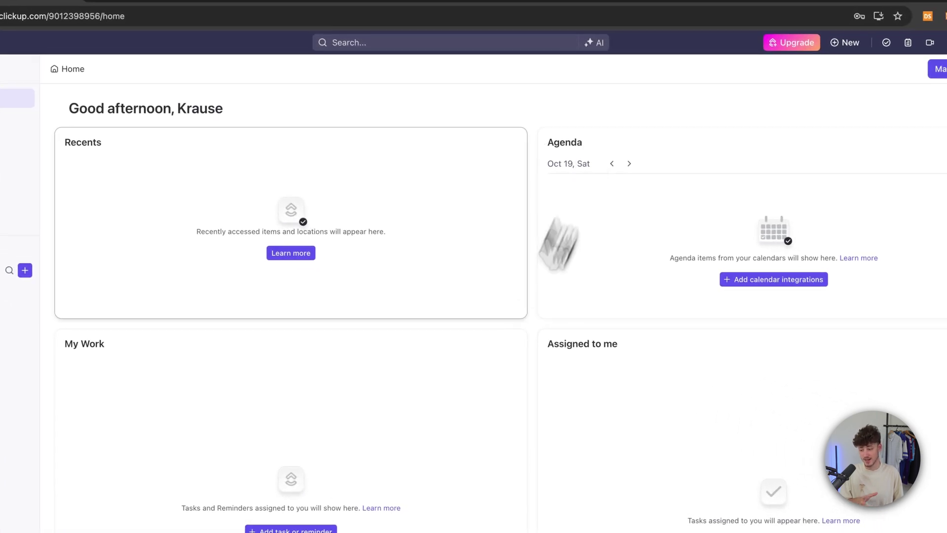
# - Look over the Home page and the workspace menu with its New Workspace option
pyautogui.scroll(-1, 538, 291)
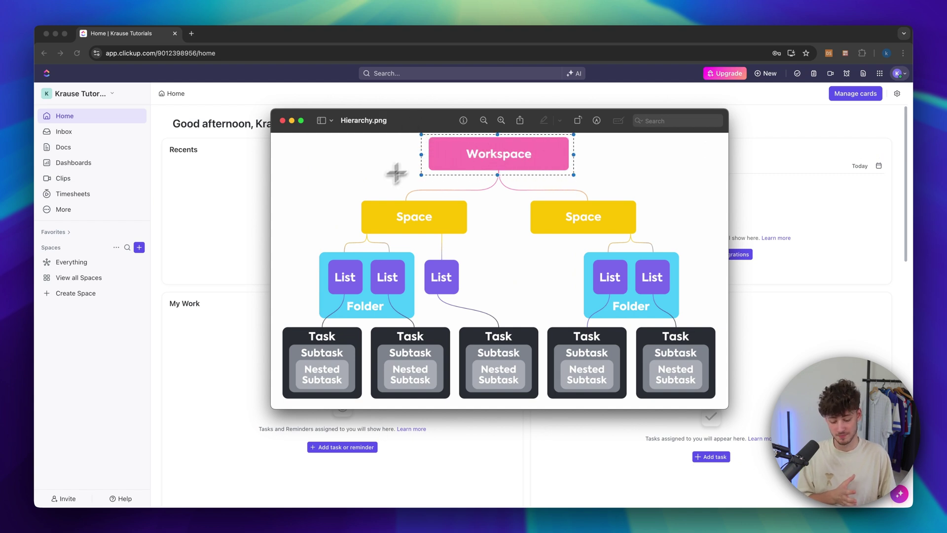
pyautogui.click(843, 284)
pyautogui.click(113, 96)
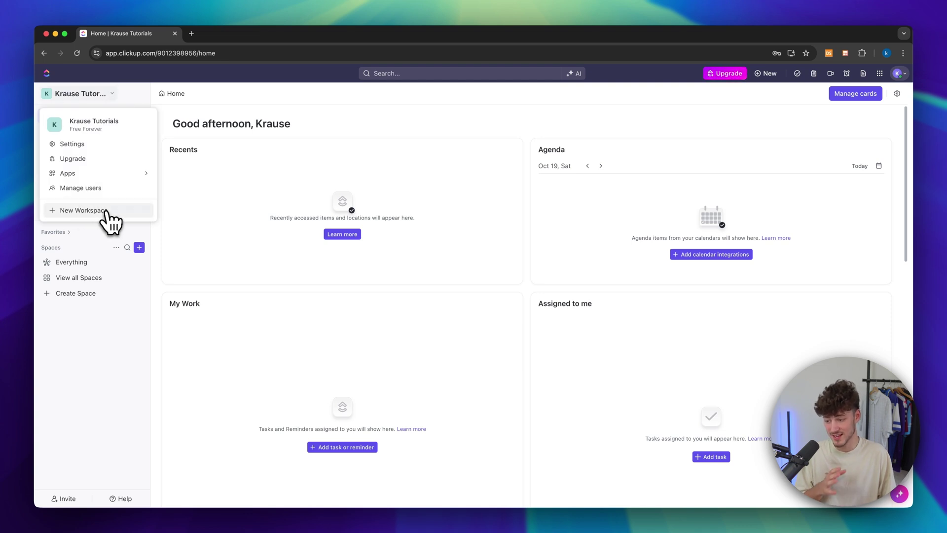
pyautogui.click(83, 211)
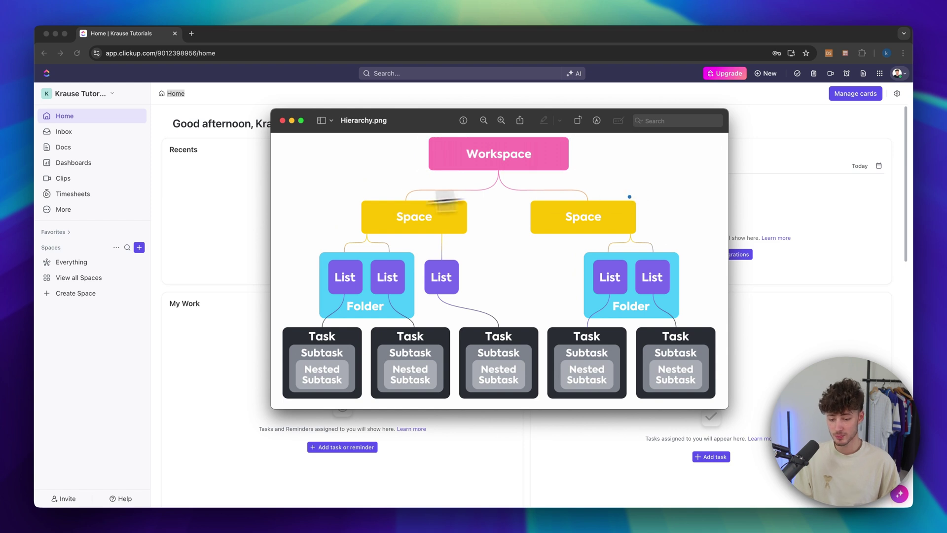
# - Examine the Space level in the Hierarchy.png diagram, and return to the ClickUp Home page
pyautogui.moveTo(568, 226); pyautogui.dragTo(681, 239)
pyautogui.click(709, 281)
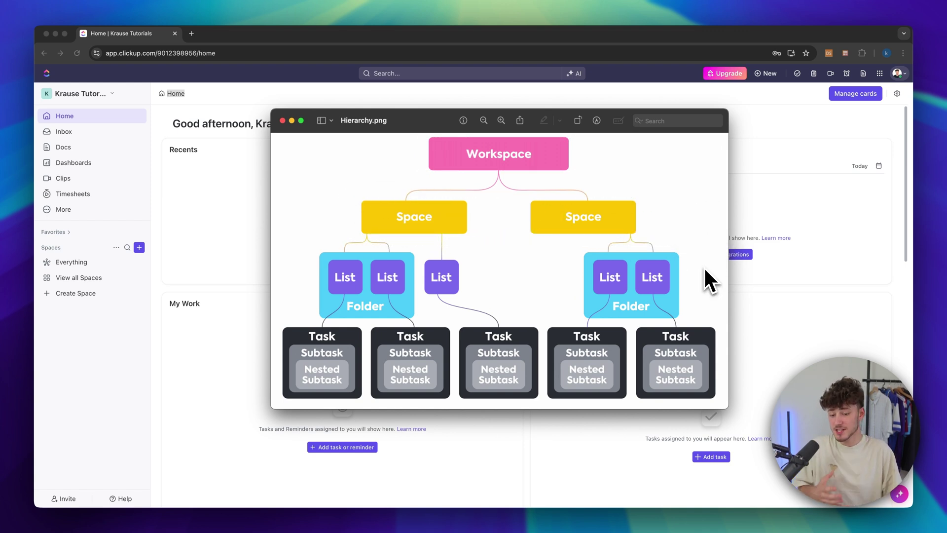
pyautogui.click(789, 289)
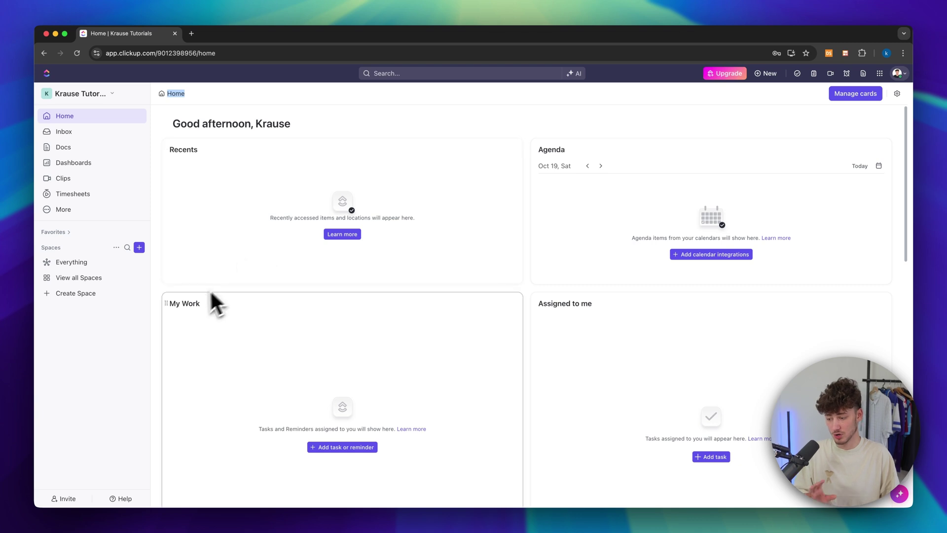
# - Start a new space named "Pre Conference Planning" and give it a blue people icon
pyautogui.click(140, 248)
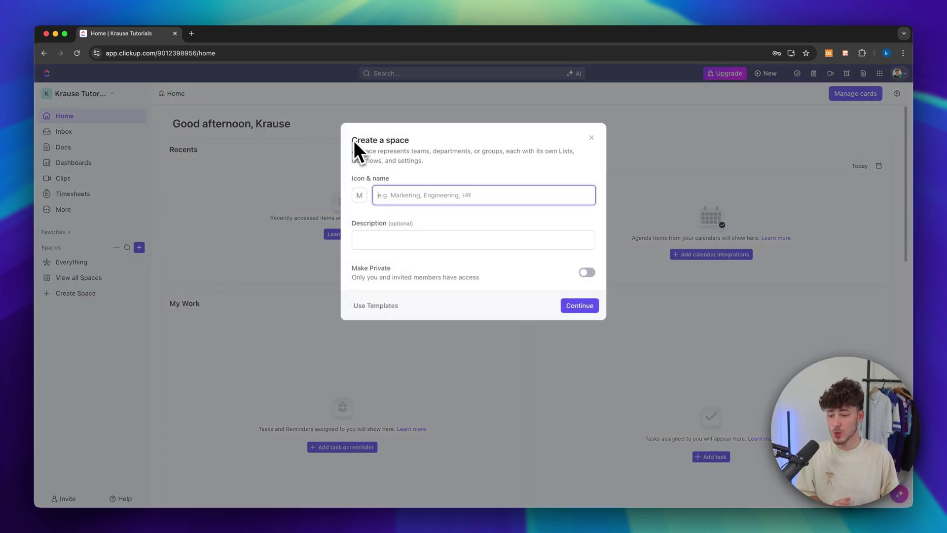
pyautogui.moveTo(355, 142); pyautogui.dragTo(439, 146)
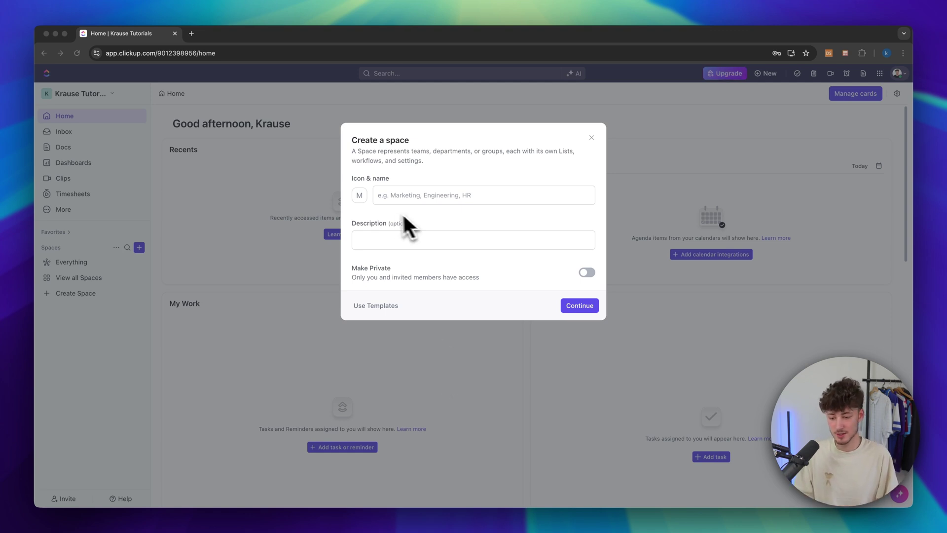
pyautogui.click(363, 182)
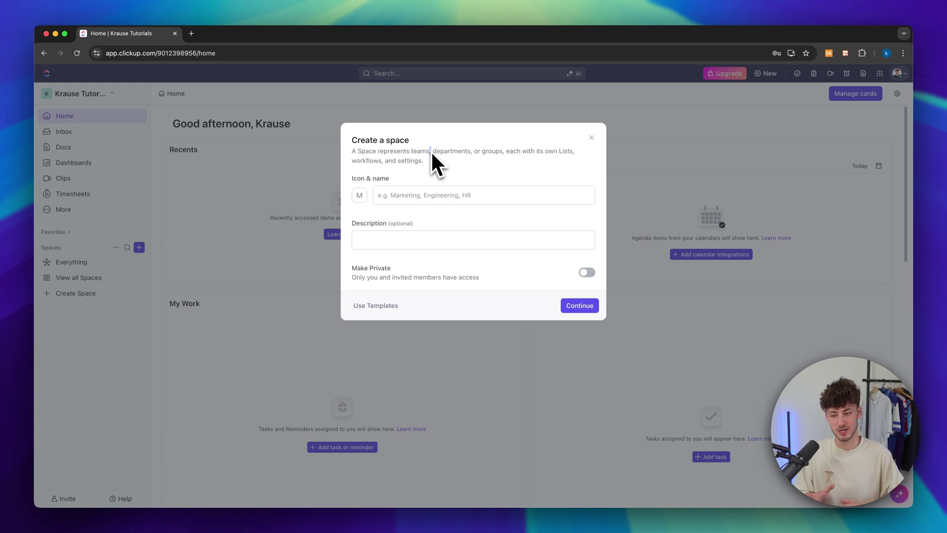
pyautogui.click(401, 196)
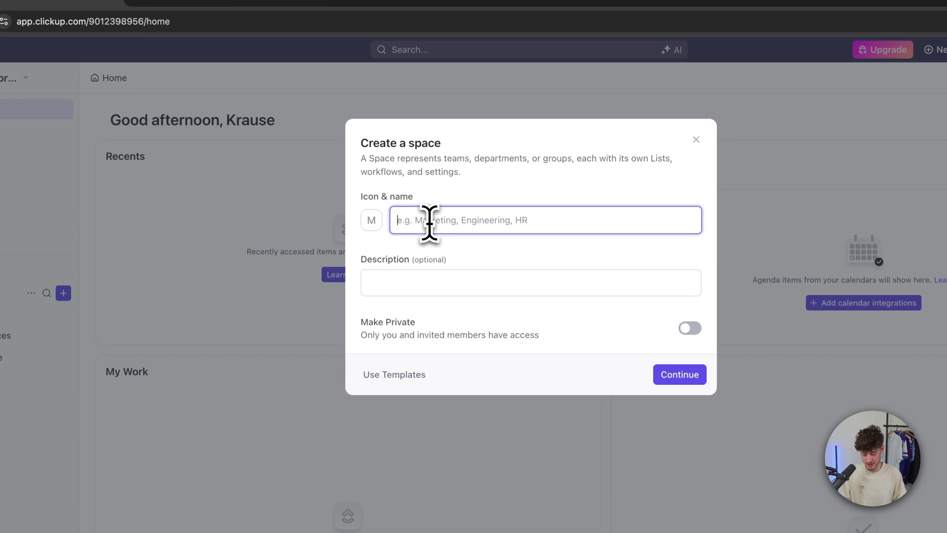
pyautogui.write('Pre Conference Planning')
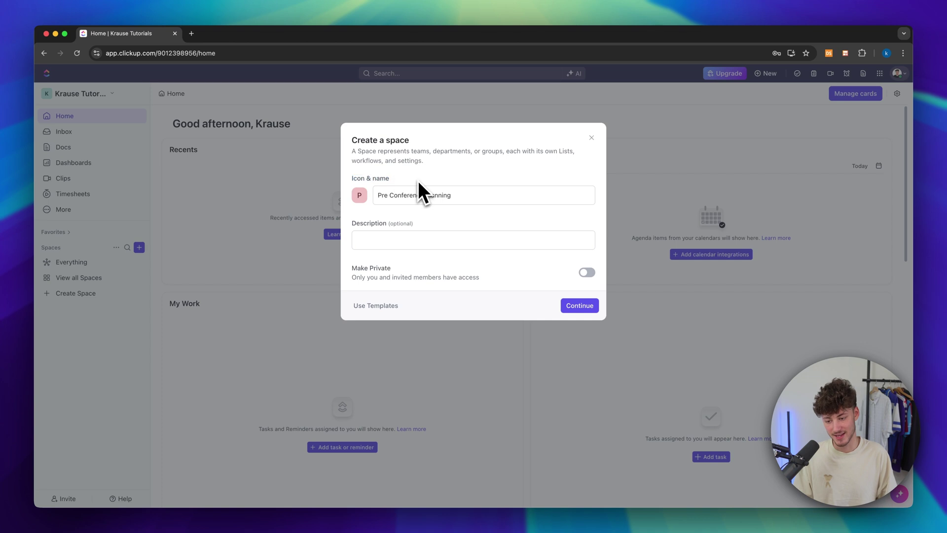
pyautogui.click(359, 196)
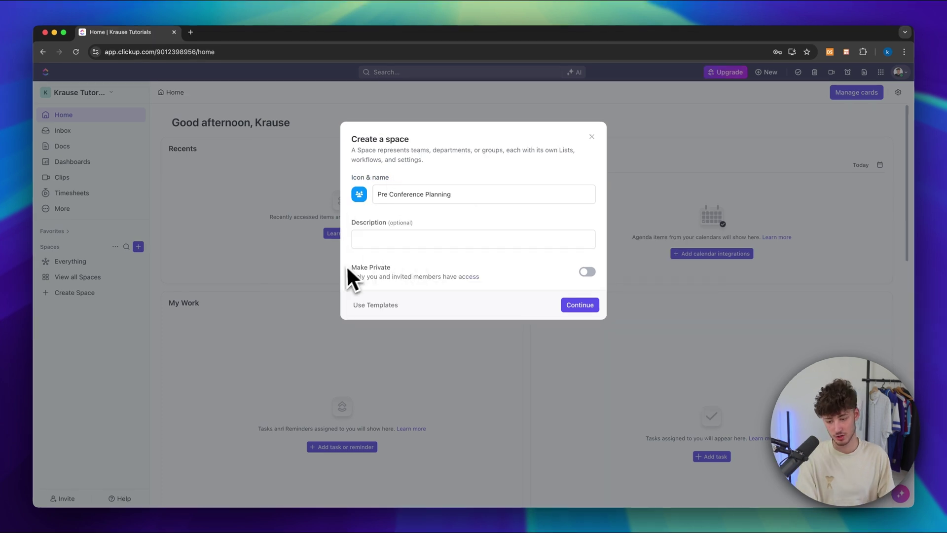
# - Make the new space private and continue to defining its workflow
pyautogui.moveTo(350, 268); pyautogui.dragTo(399, 267)
pyautogui.click(394, 265)
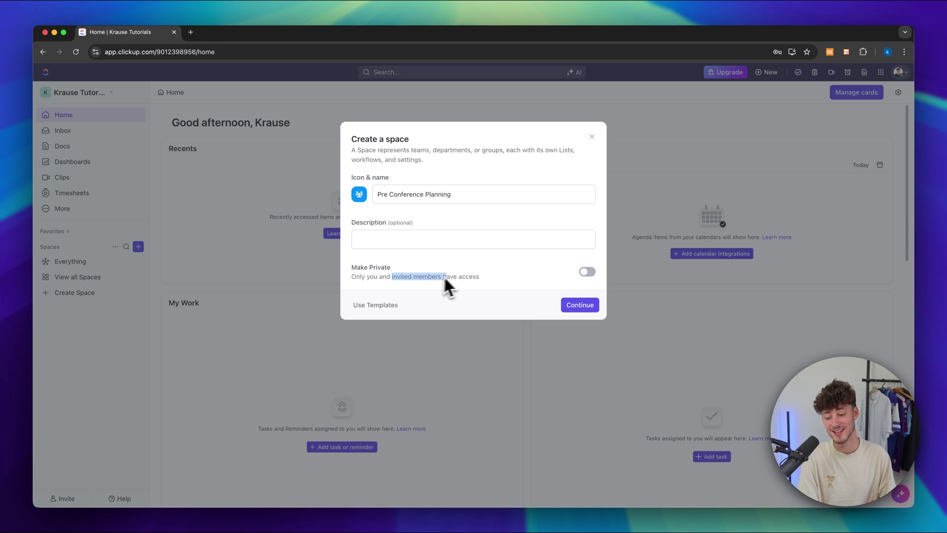
pyautogui.click(493, 261)
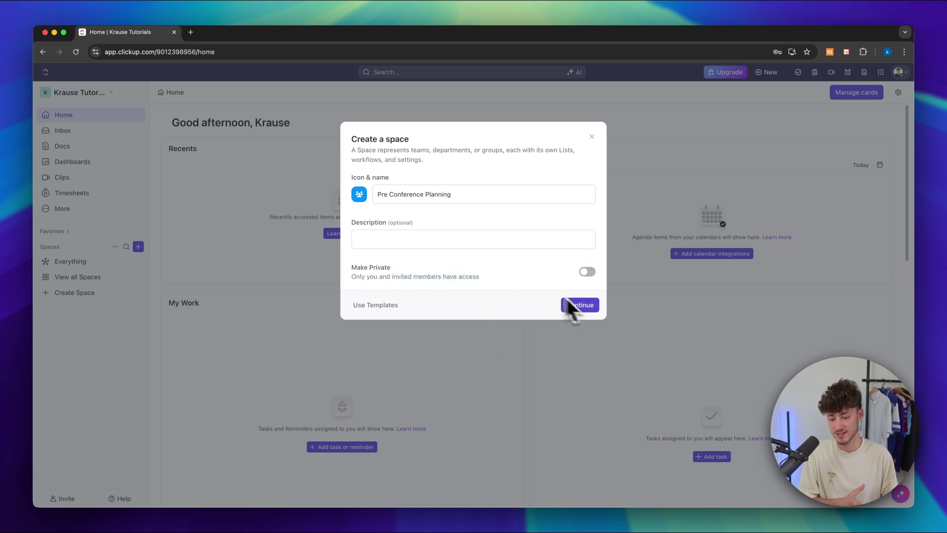
pyautogui.click(588, 272)
pyautogui.click(584, 324)
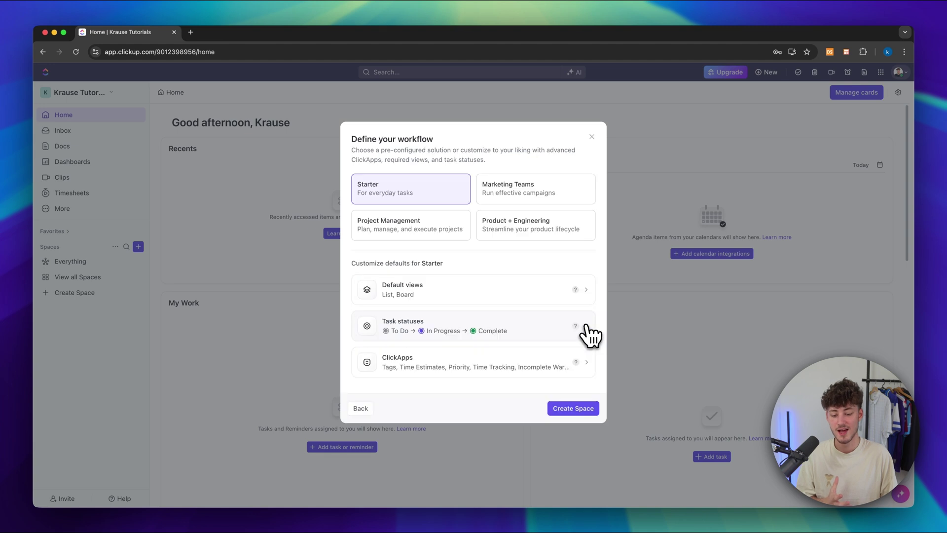
# - Preview the Project Management, Product + Engineering and Marketing Teams workflows, and return to the Starter workflow
pyautogui.moveTo(350, 140); pyautogui.dragTo(441, 143)
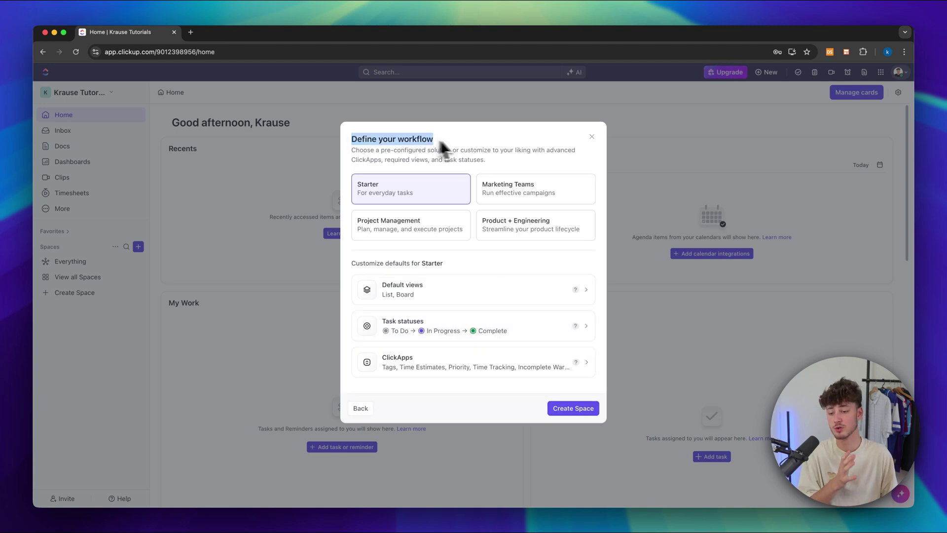
pyautogui.click(452, 145)
pyautogui.click(428, 231)
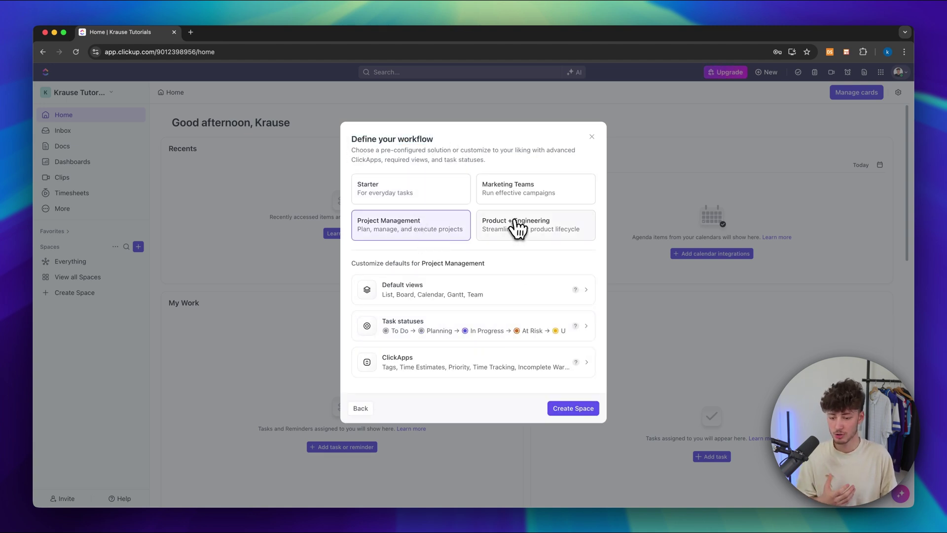
pyautogui.click(518, 223)
pyautogui.click(516, 202)
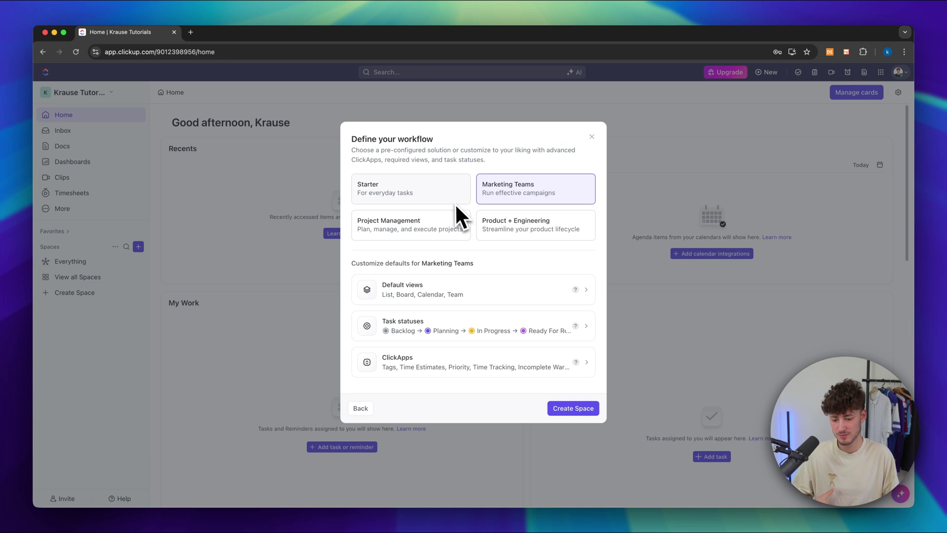
pyautogui.click(406, 195)
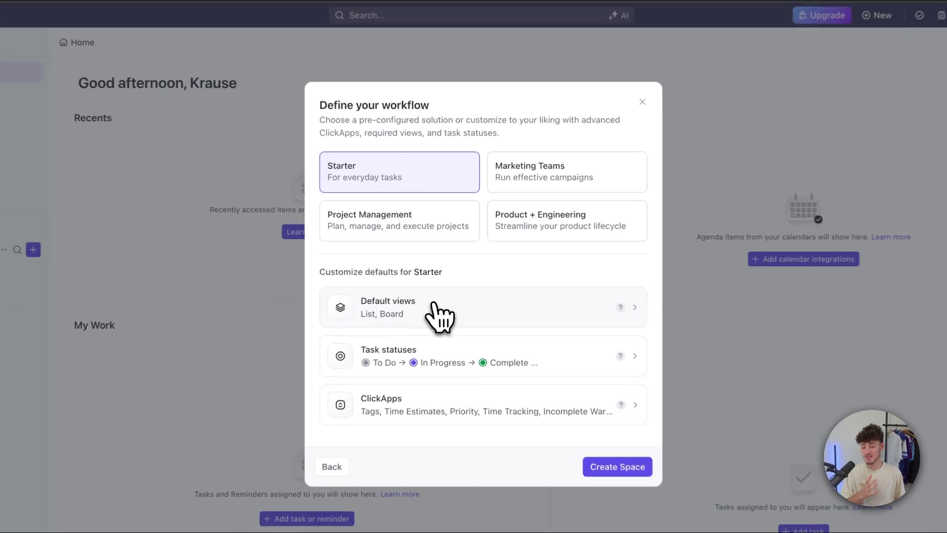
# - Review the Starter workflow's default views and the task statuses for Pre Conference Planning, leaving both unchanged
pyautogui.click(439, 296)
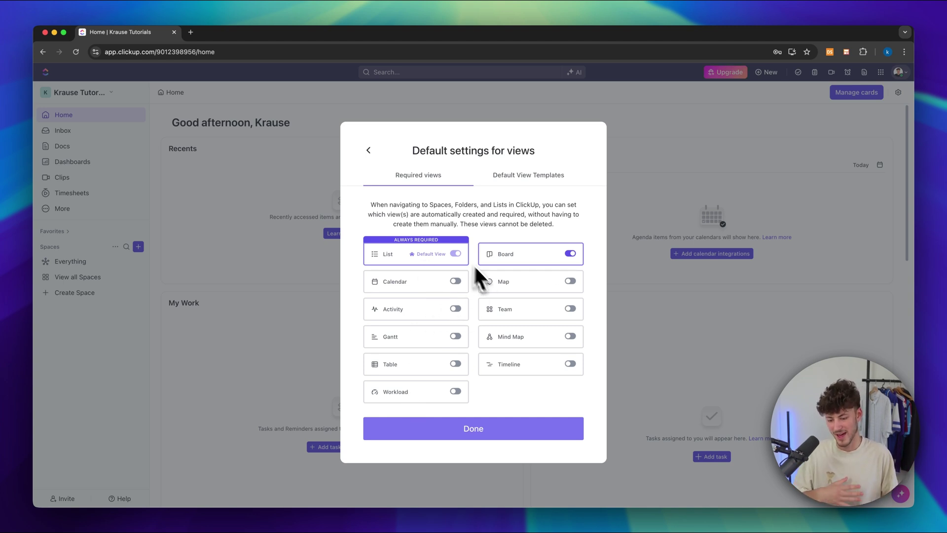
pyautogui.click(369, 150)
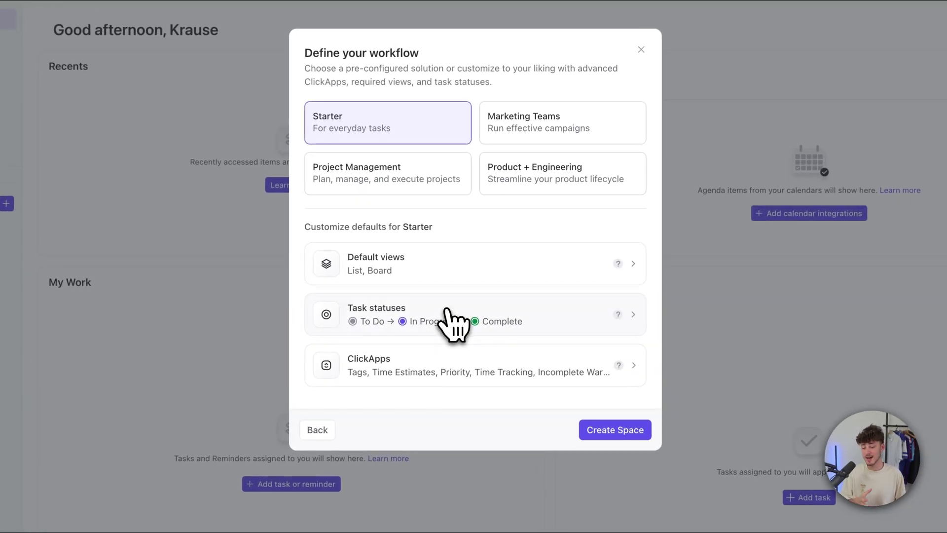
pyautogui.click(444, 321)
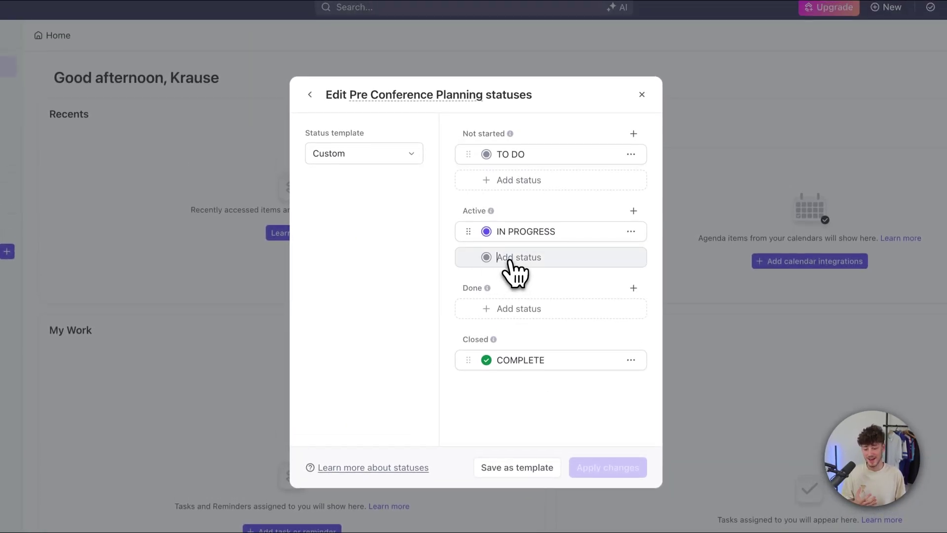
pyautogui.click(513, 209)
pyautogui.click(641, 306)
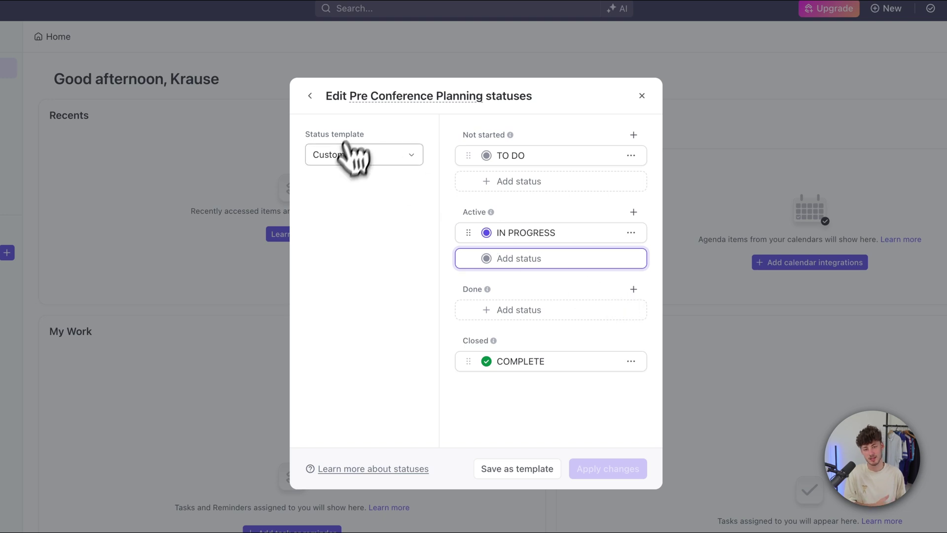
pyautogui.click(345, 207)
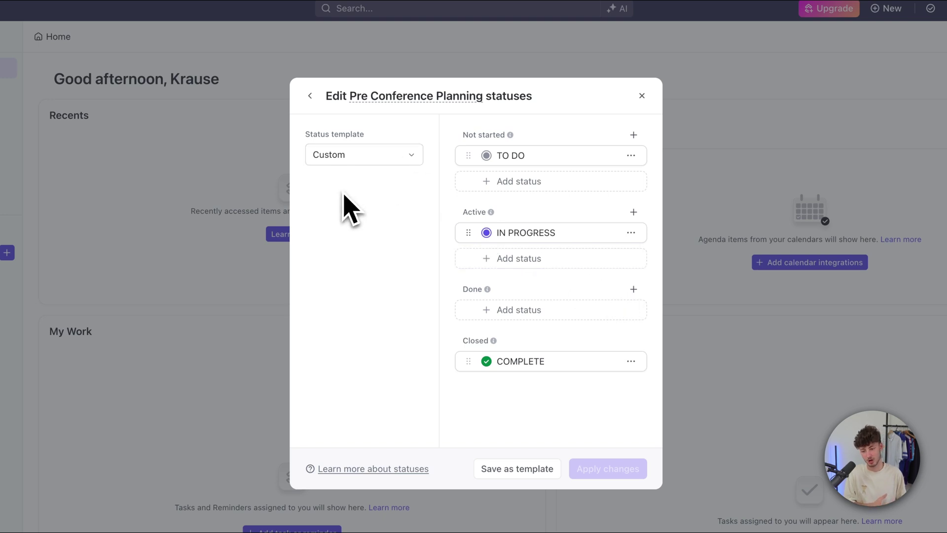
pyautogui.click(310, 96)
# - Create the Pre Conference Planning space and open its default list
pyautogui.click(619, 478)
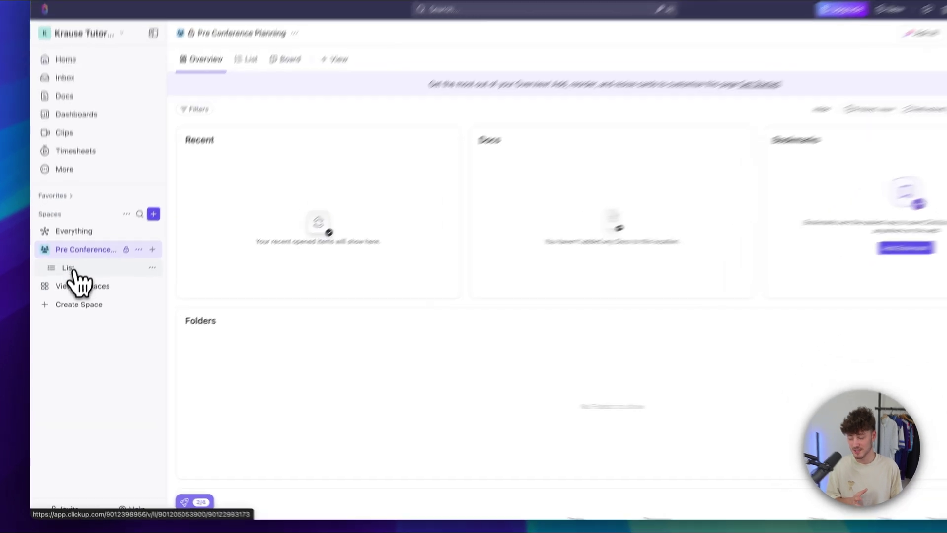
pyautogui.click(82, 292)
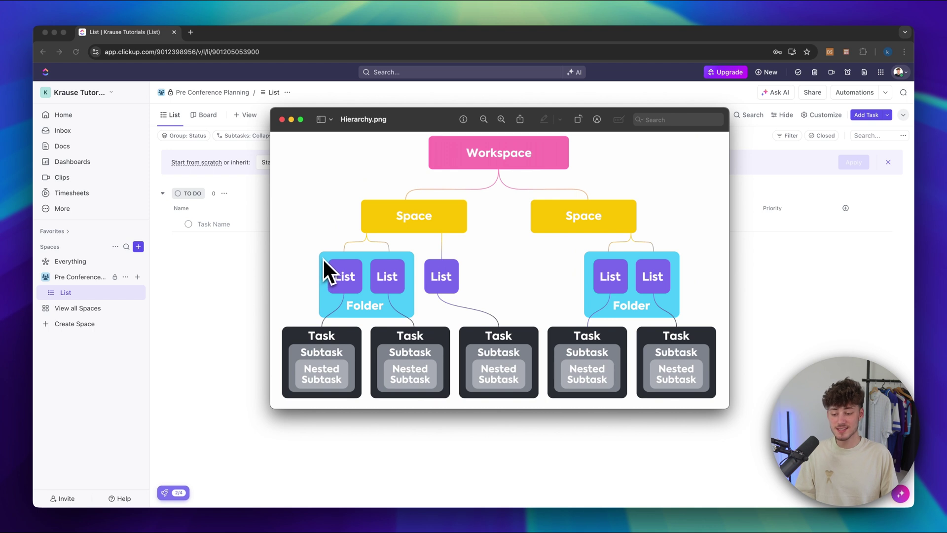
# - Examine the List, Task and Folder levels in the Hierarchy.png diagram, and return to the ClickUp list
pyautogui.moveTo(323, 256); pyautogui.dragTo(676, 301)
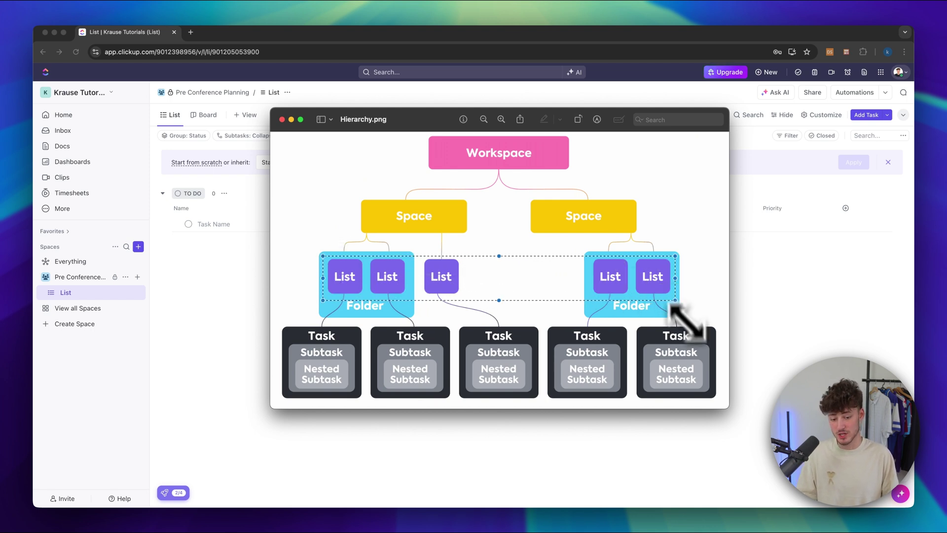
pyautogui.click(627, 318)
pyautogui.moveTo(297, 330); pyautogui.dragTo(345, 339)
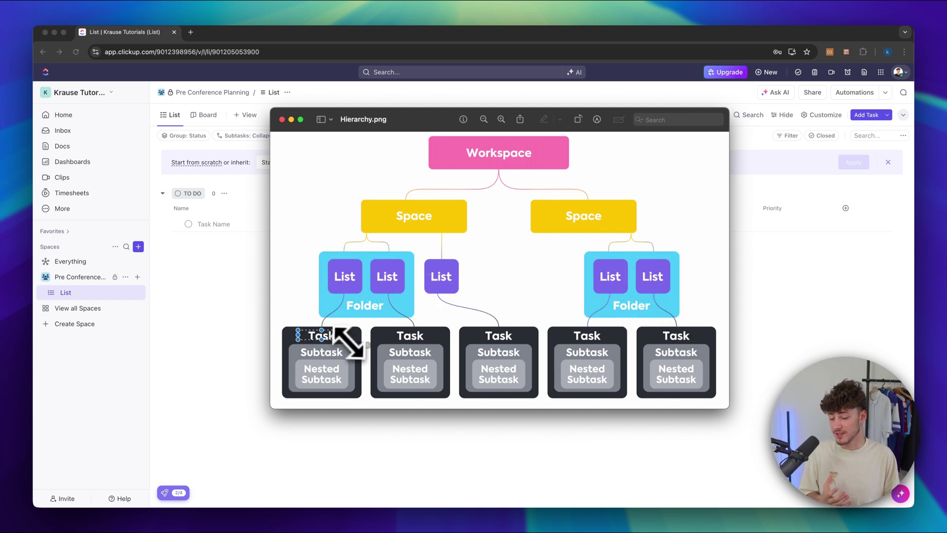
pyautogui.click(299, 366)
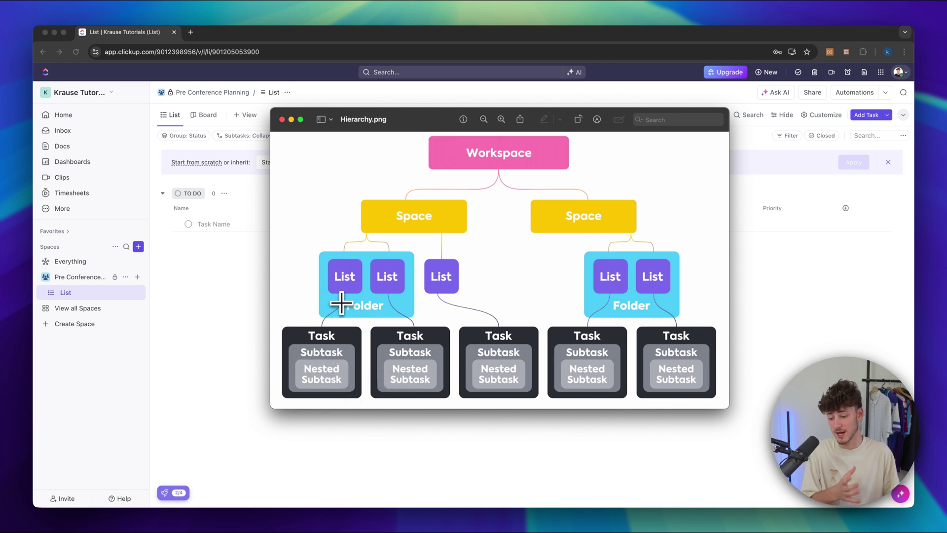
pyautogui.moveTo(341, 299); pyautogui.dragTo(401, 307)
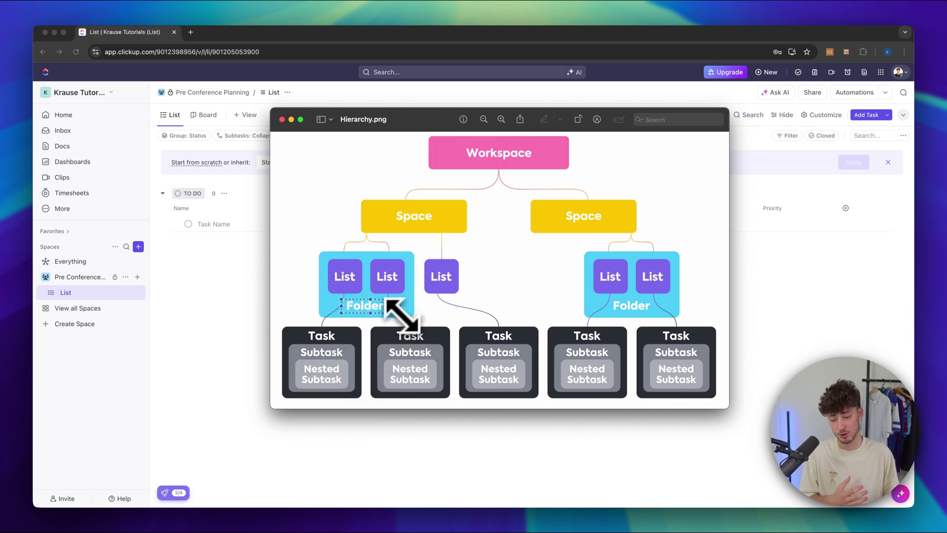
pyautogui.click(118, 393)
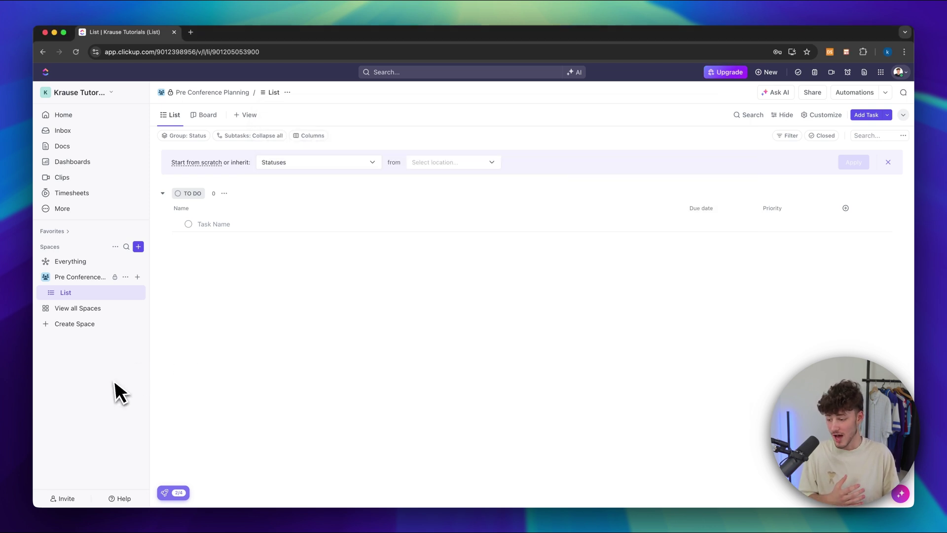
# - Create a folder named "Budget Tracking" inside the Pre Conference Planning space, keeping the space statuses
pyautogui.click(138, 276)
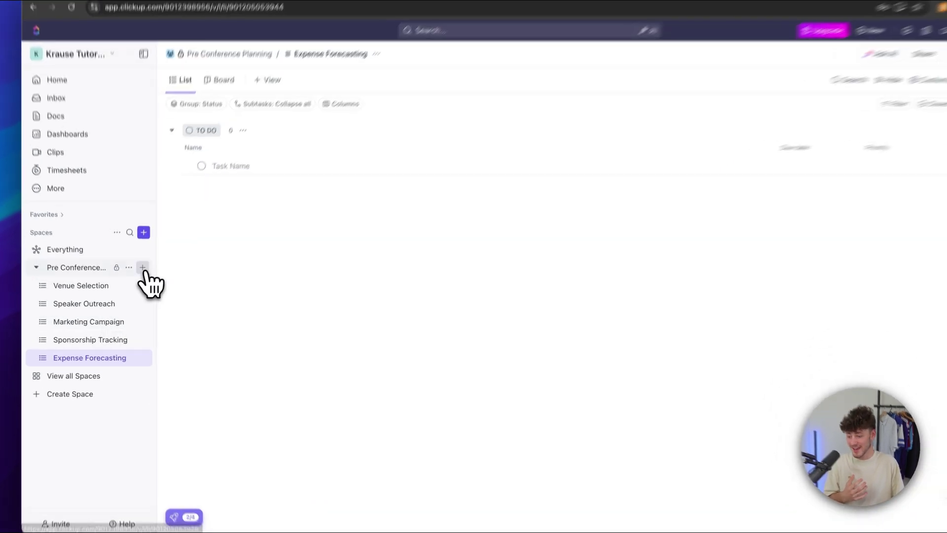
pyautogui.click(137, 276)
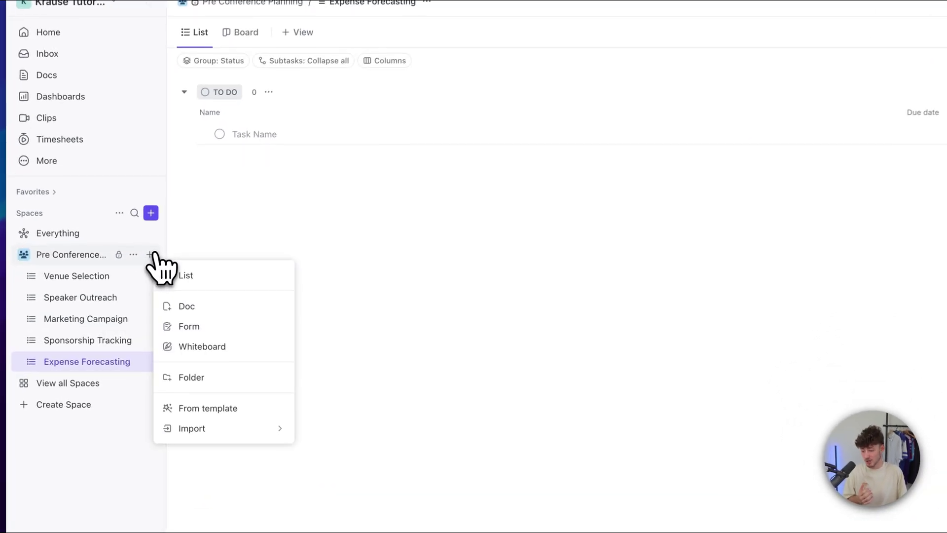
pyautogui.click(208, 380)
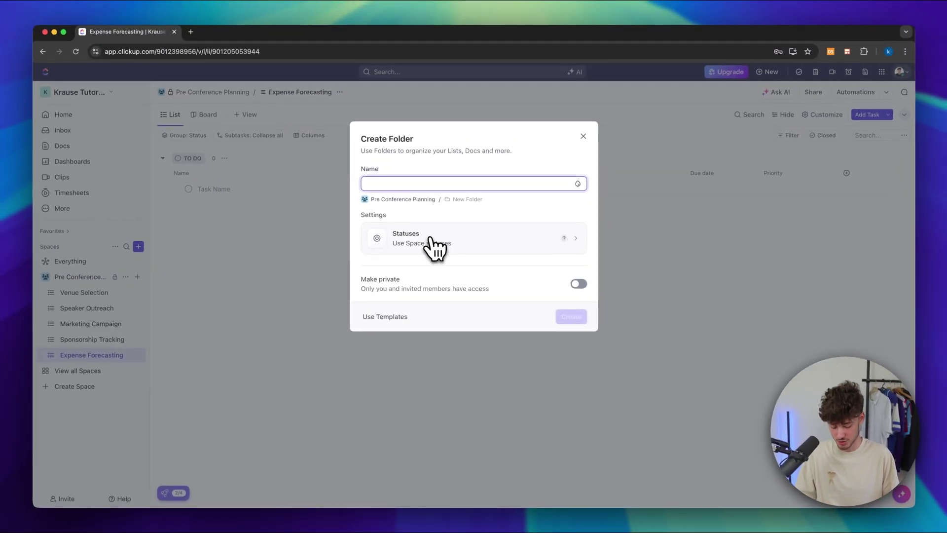
pyautogui.write('Budget')
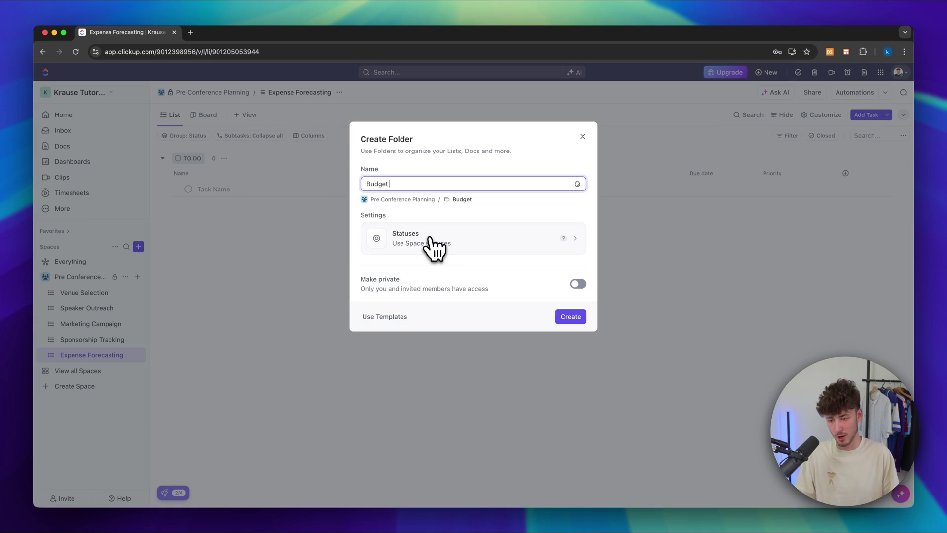
pyautogui.write(' Tracking')
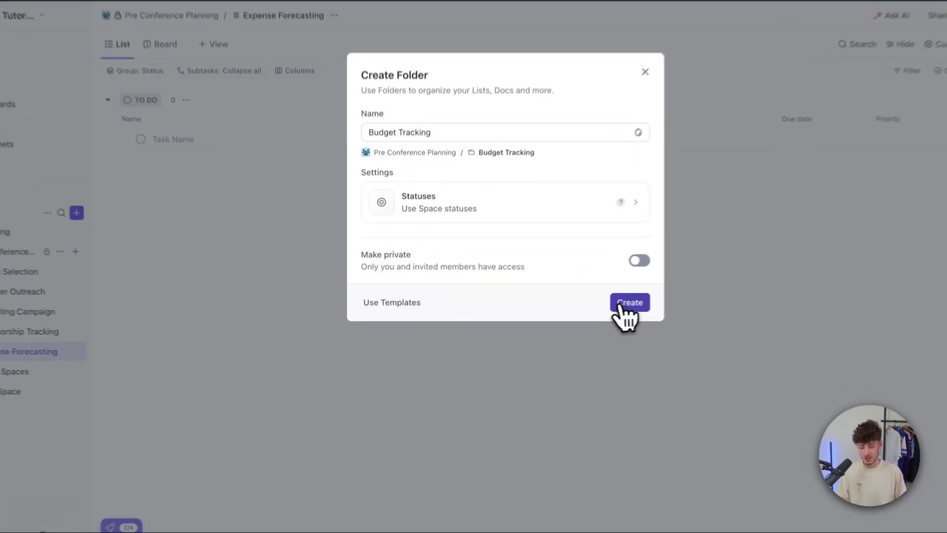
pyautogui.click(570, 316)
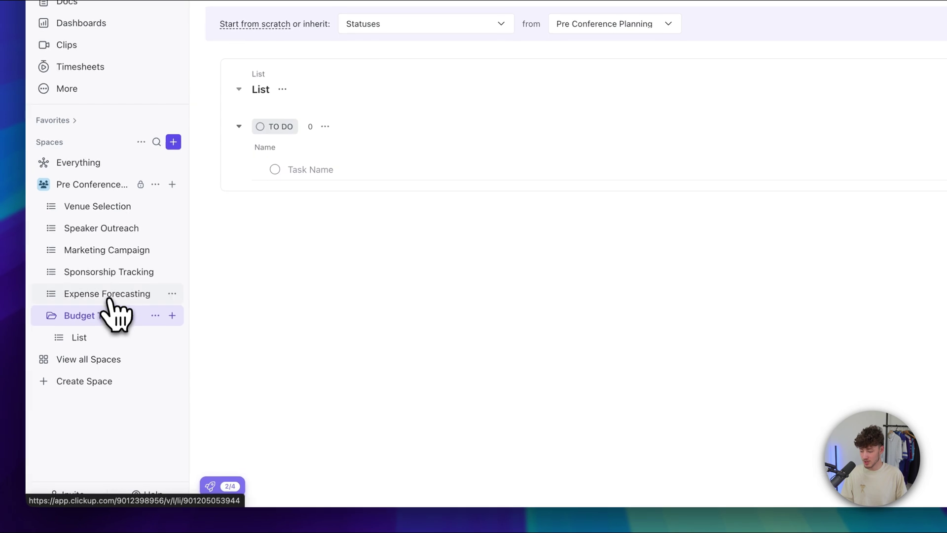
# - Move the Expense Forecasting and Sponsorship Tracking lists into the Budget Tracking folder, and collapse the folder
pyautogui.moveTo(144, 292); pyautogui.dragTo(110, 320)
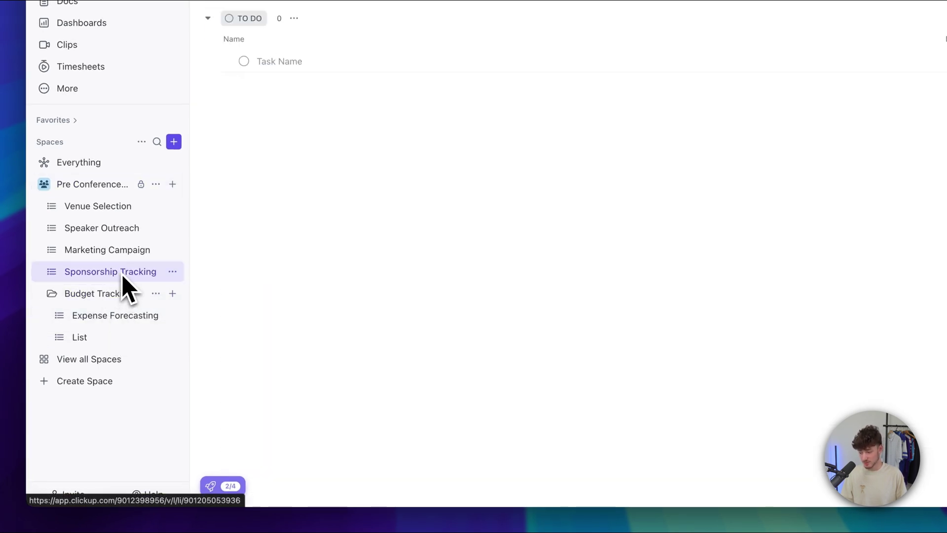
pyautogui.moveTo(124, 274); pyautogui.dragTo(107, 316)
pyautogui.click(96, 213)
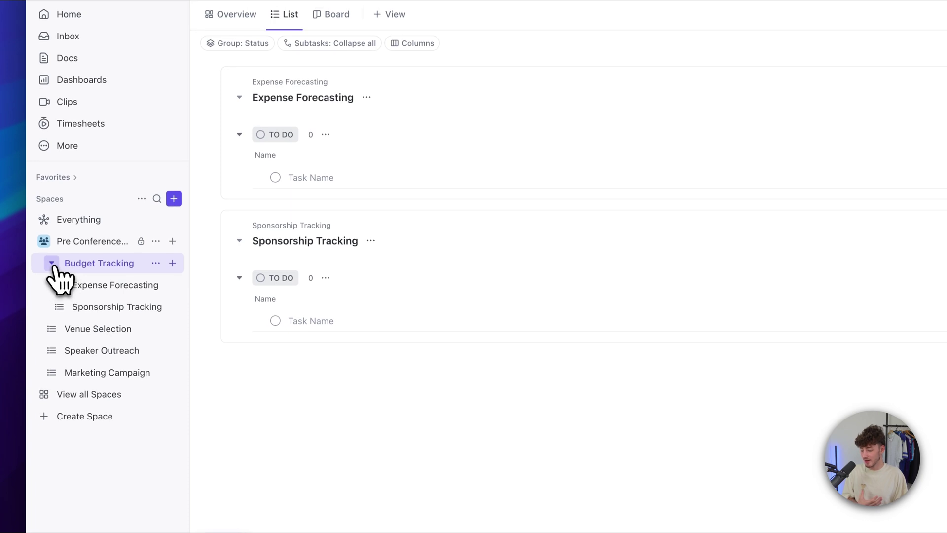
pyautogui.click(52, 228)
pyautogui.click(51, 228)
pyautogui.click(53, 264)
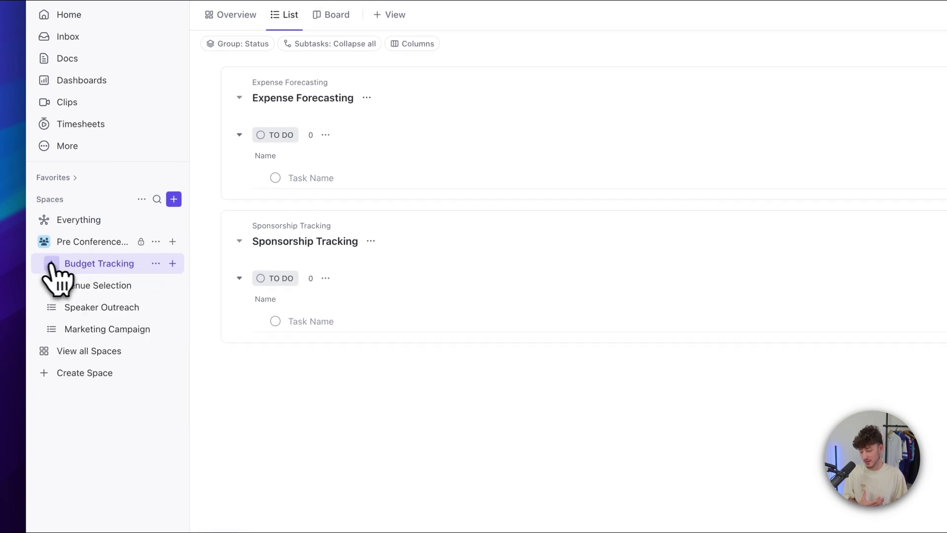
pyautogui.click(172, 241)
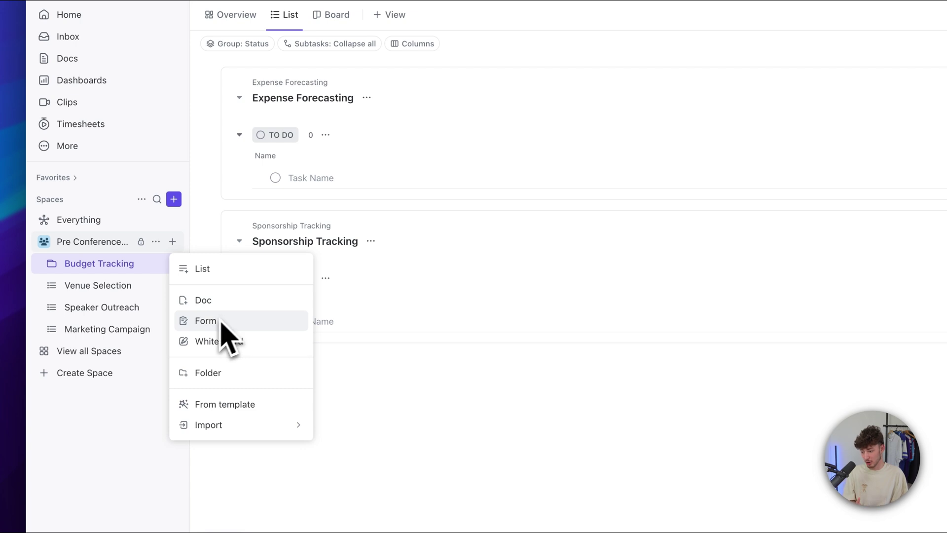
pyautogui.click(106, 463)
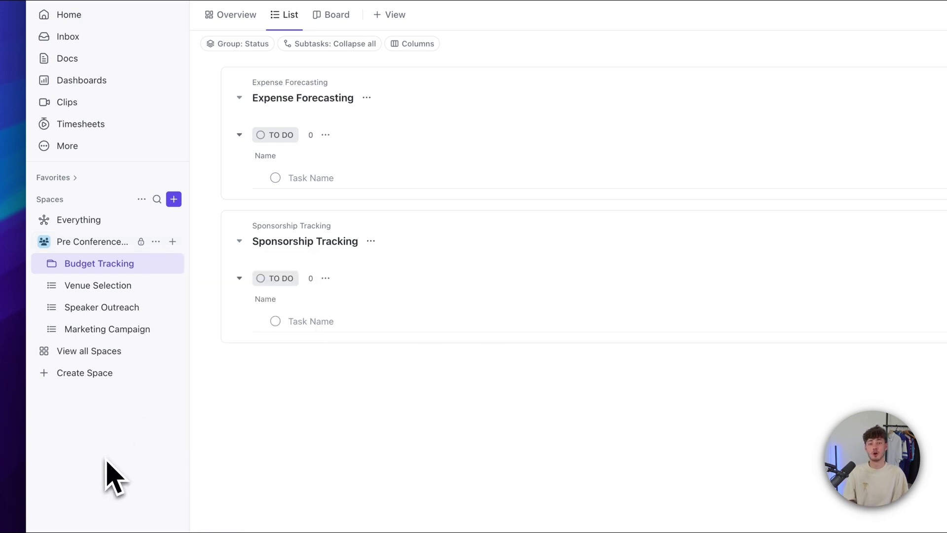
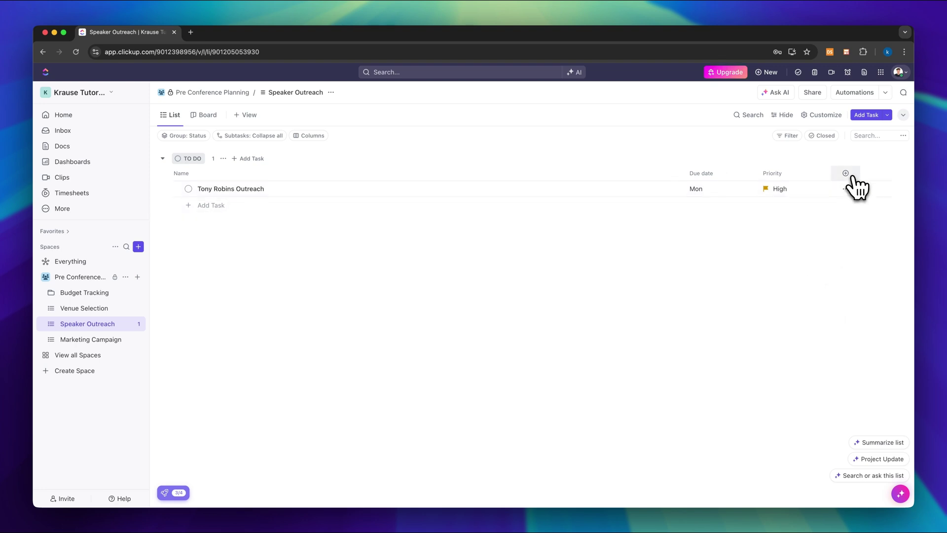
# - Find the existing Assignee field and show it as a column in the Speaker Outreach list
pyautogui.click(846, 173)
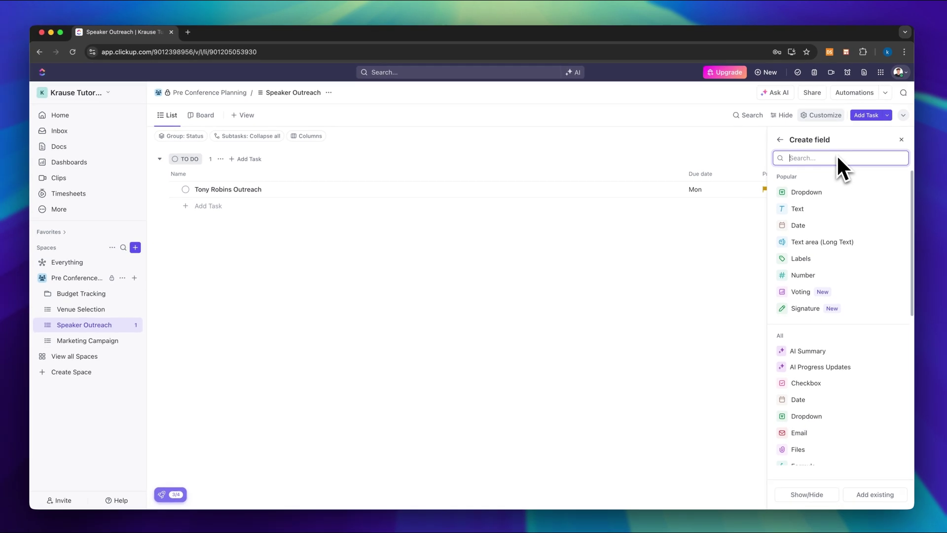
pyautogui.write('As')
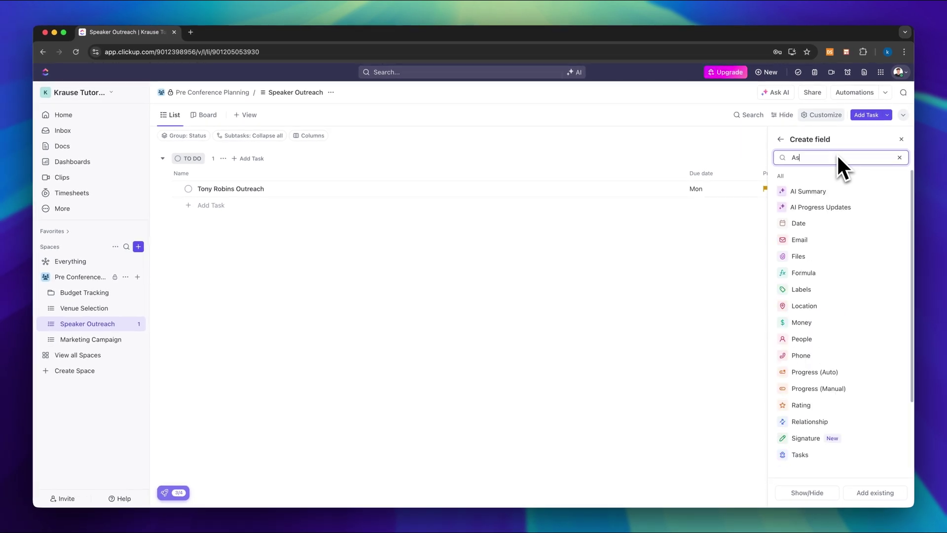
pyautogui.write('signee')
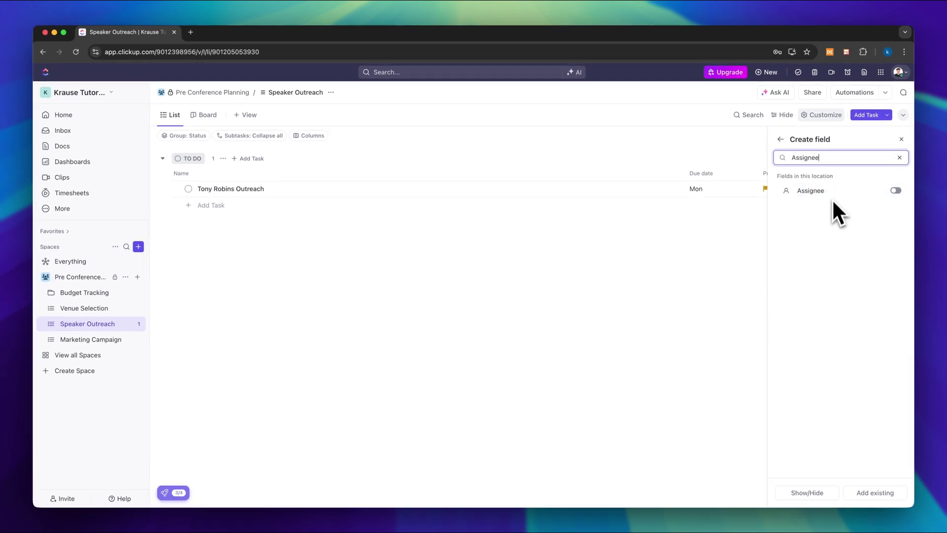
pyautogui.click(895, 192)
pyautogui.click(609, 302)
# - Assign the outreach task in the Speaker Outreach list to yourself
pyautogui.click(670, 196)
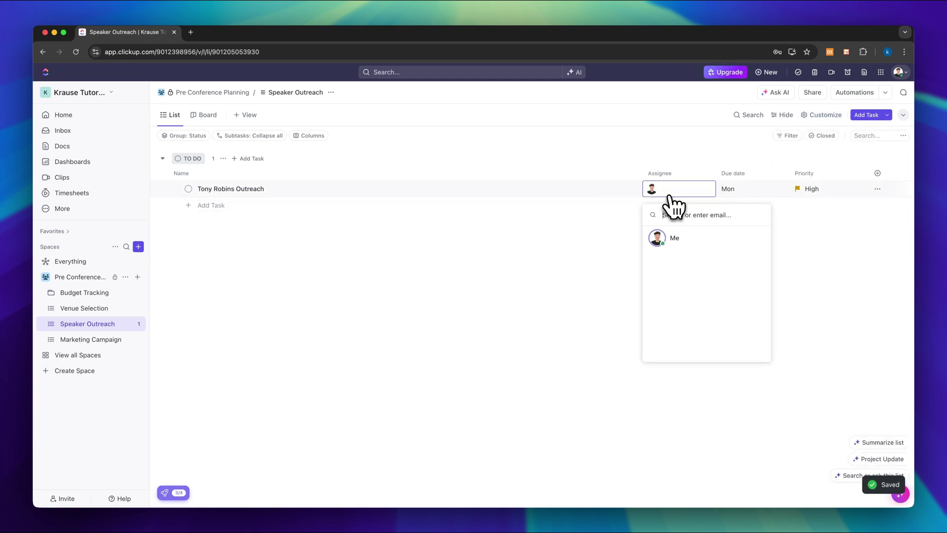
pyautogui.click(559, 318)
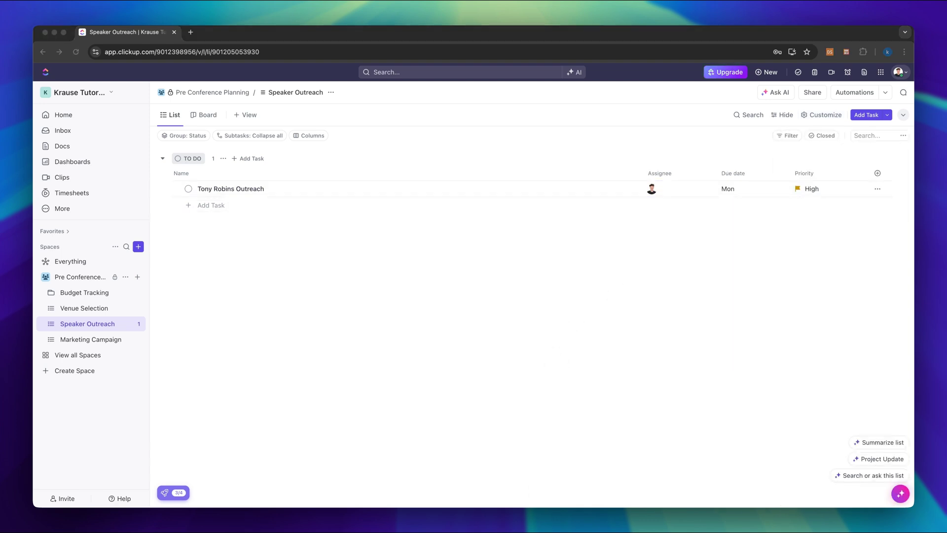
pyautogui.click(438, 389)
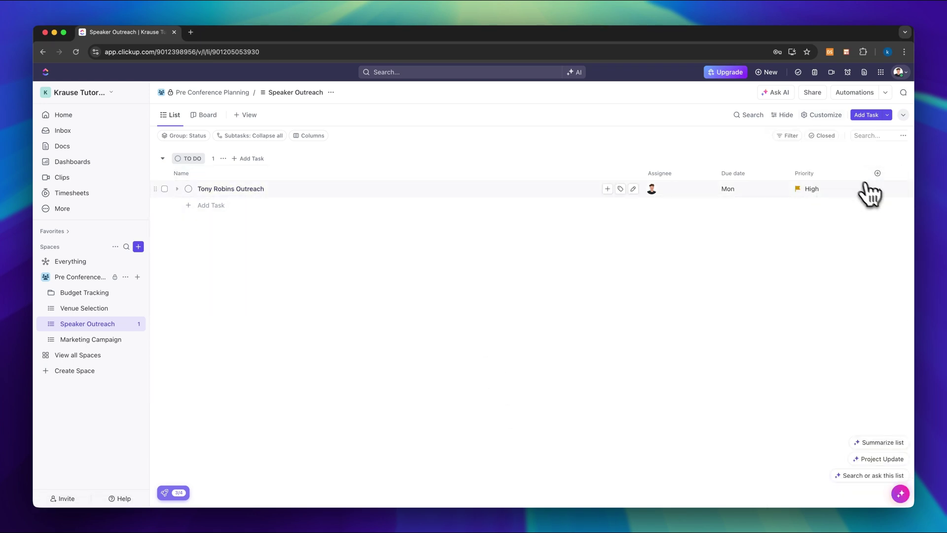
# - Create a dropdown custom field named "Dropdown 1" with the options Option 1, Option 2, Option 3 and Option 4
pyautogui.click(879, 176)
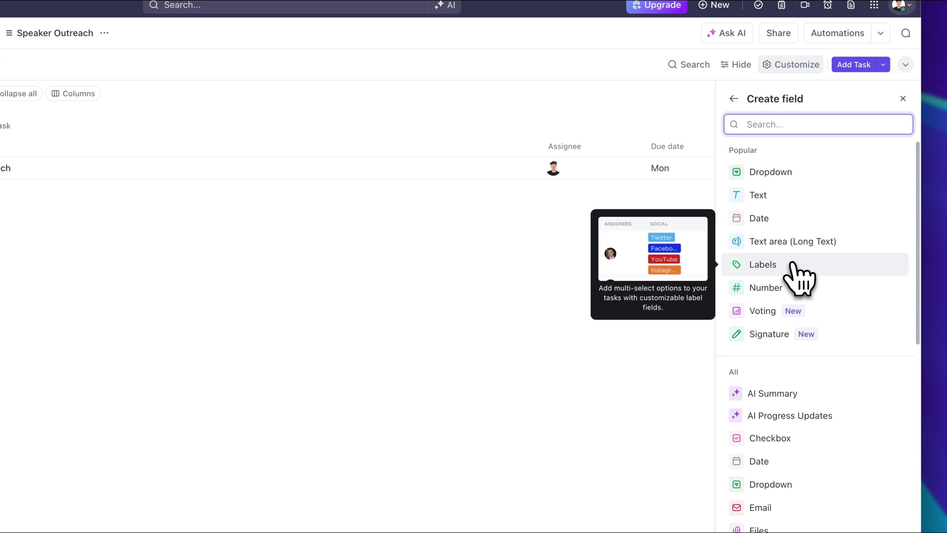
pyautogui.moveTo(807, 243)
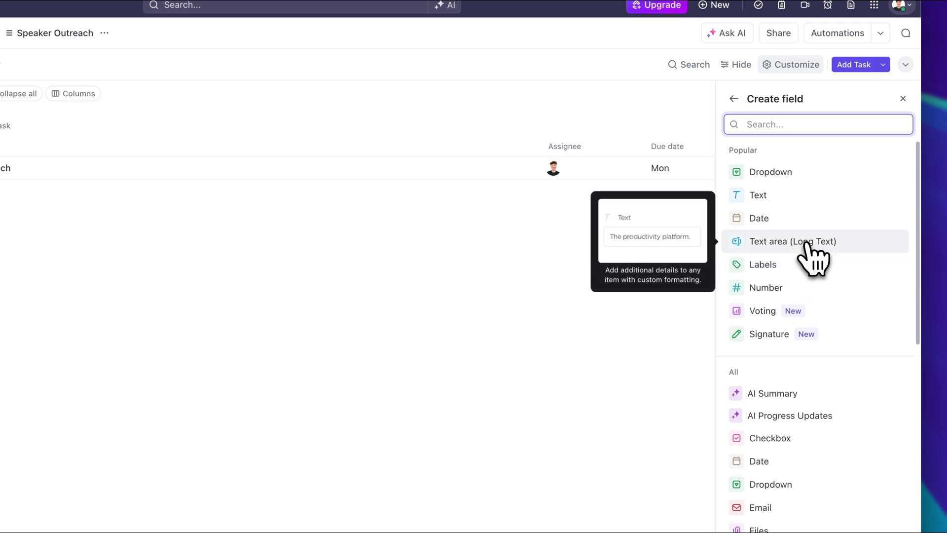
pyautogui.click(802, 174)
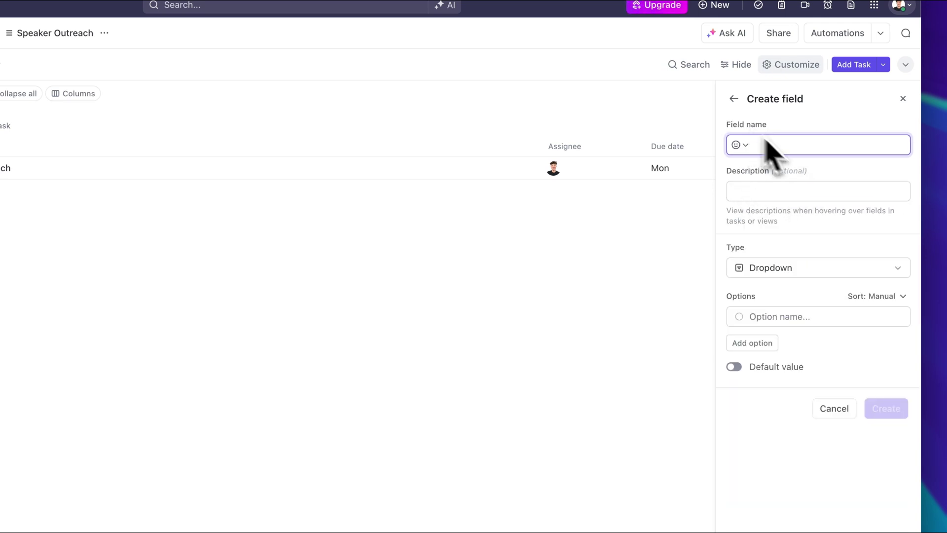
pyautogui.write('1')
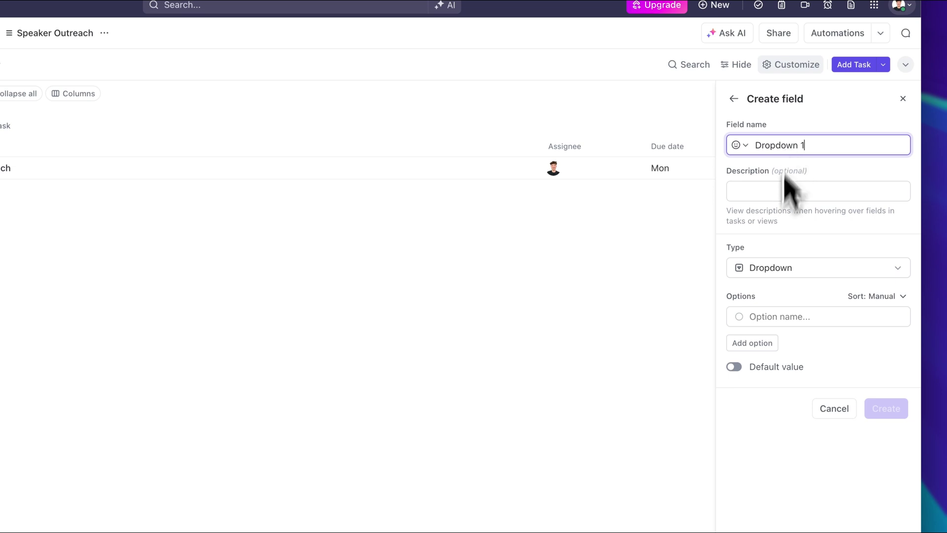
pyautogui.click(783, 265)
pyautogui.click(773, 246)
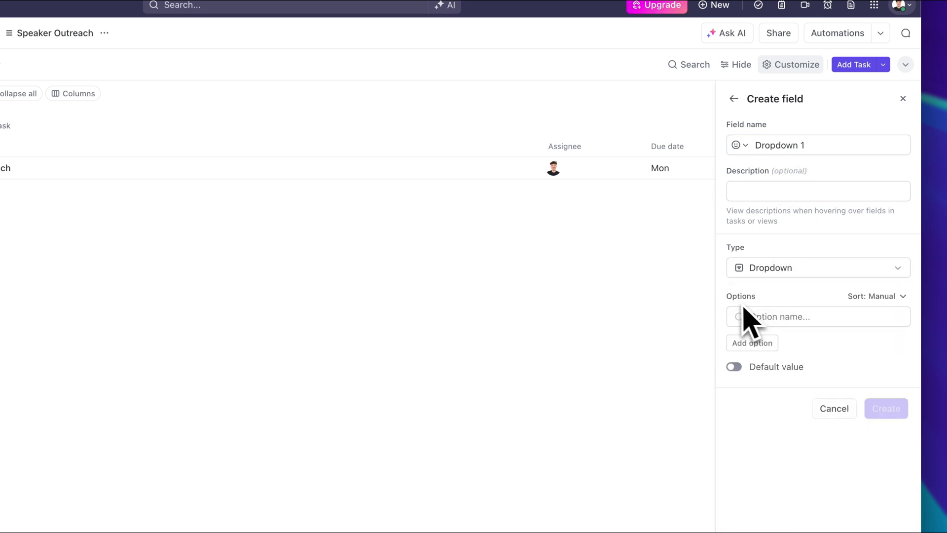
pyautogui.click(791, 310)
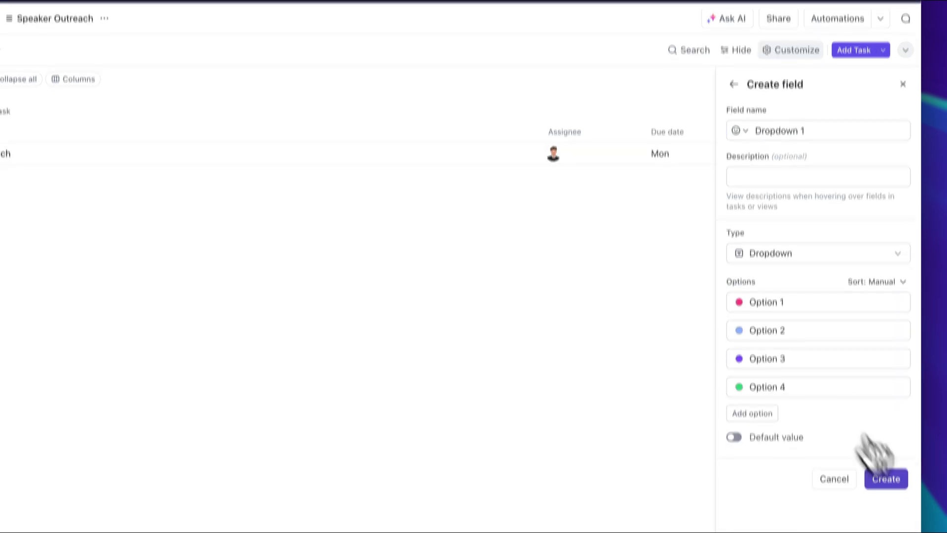
pyautogui.click(888, 422)
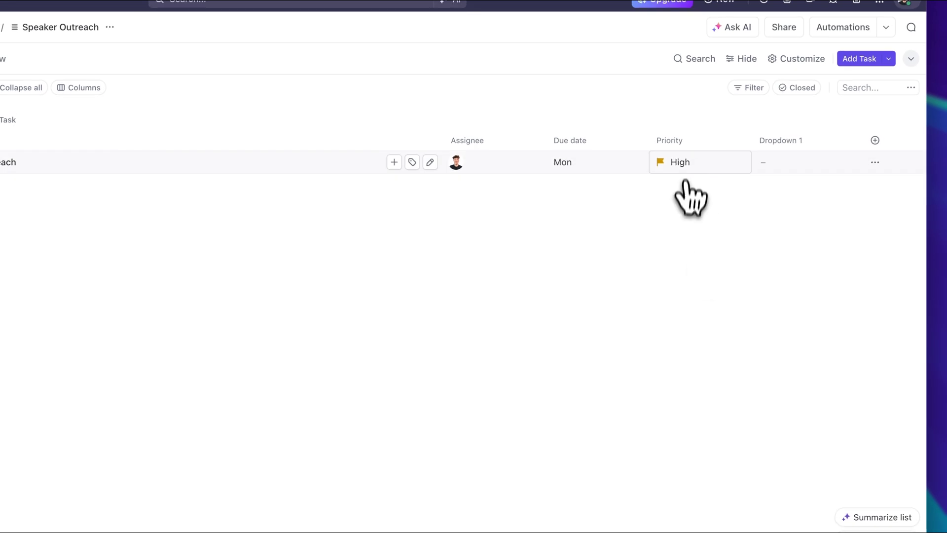
# - Set the outreach task's Dropdown 1 value to Option 1, and move the Dropdown 1 column between Assignee and Due date
pyautogui.click(785, 165)
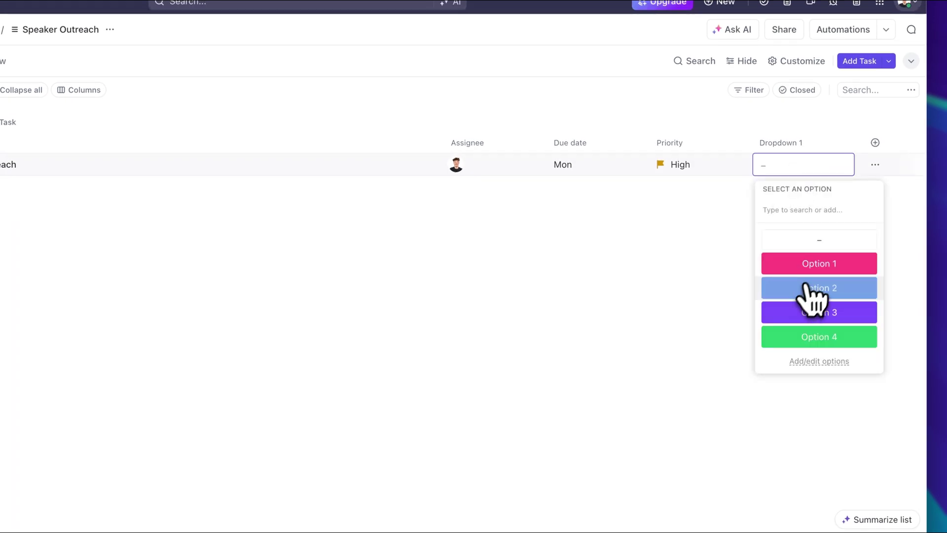
pyautogui.click(804, 263)
pyautogui.moveTo(812, 146); pyautogui.dragTo(625, 148)
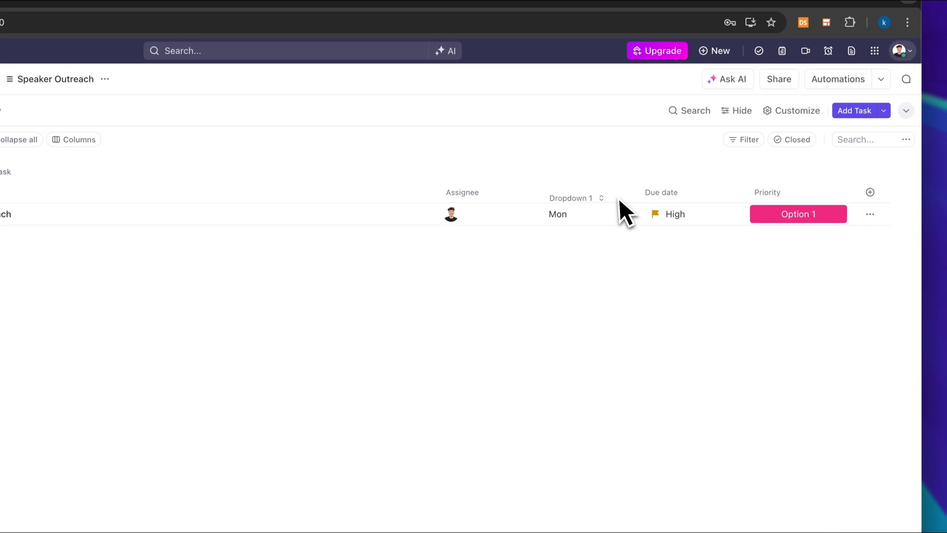
# - Narrow the Assignee and Dropdown 1 columns in the Speaker Outreach list
pyautogui.moveTo(620, 198); pyautogui.dragTo(572, 198)
pyautogui.moveTo(576, 147); pyautogui.dragTo(512, 155)
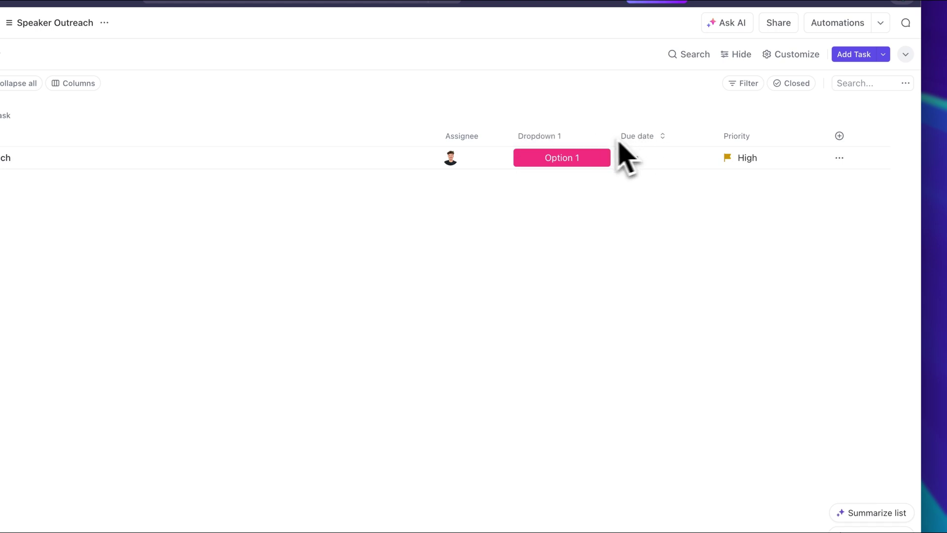
pyautogui.moveTo(611, 136); pyautogui.dragTo(597, 143)
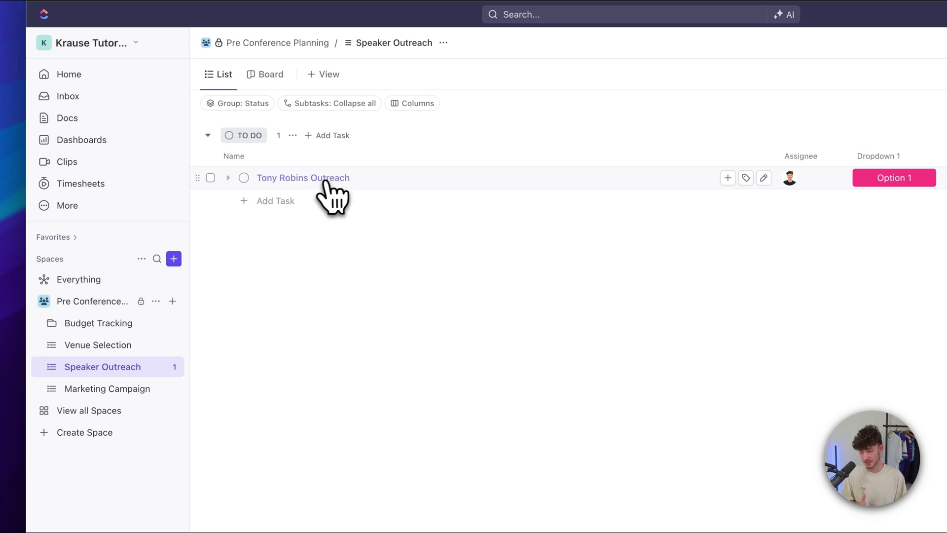
# - Expand the outreach task and add a nested subtask named "dfgdfgf" under Negotiate Contract
pyautogui.click(233, 180)
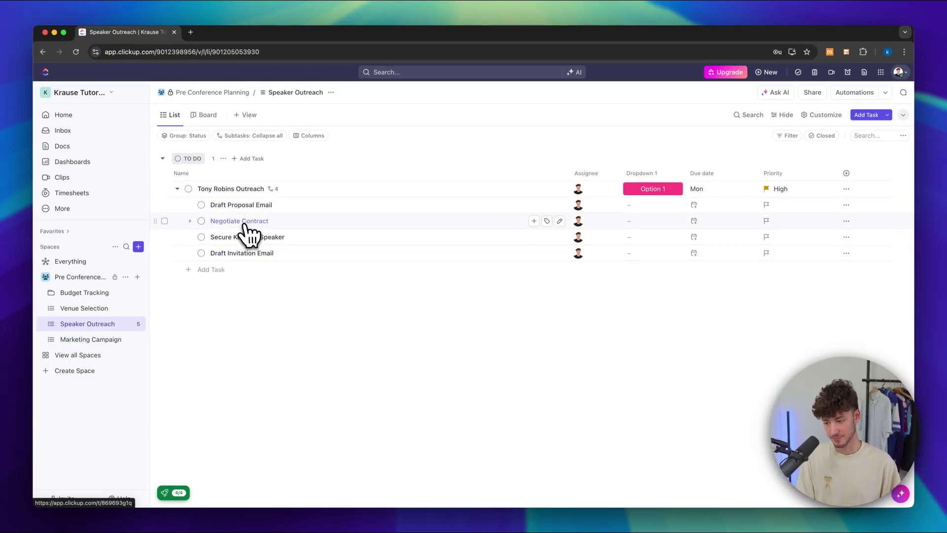
pyautogui.click(208, 223)
pyautogui.write('dfgdfgf')
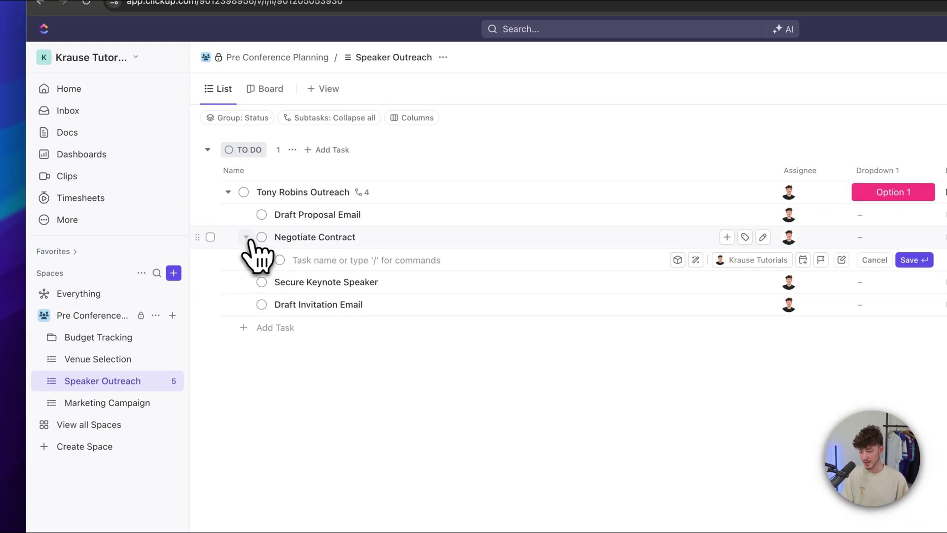
pyautogui.press('Return')
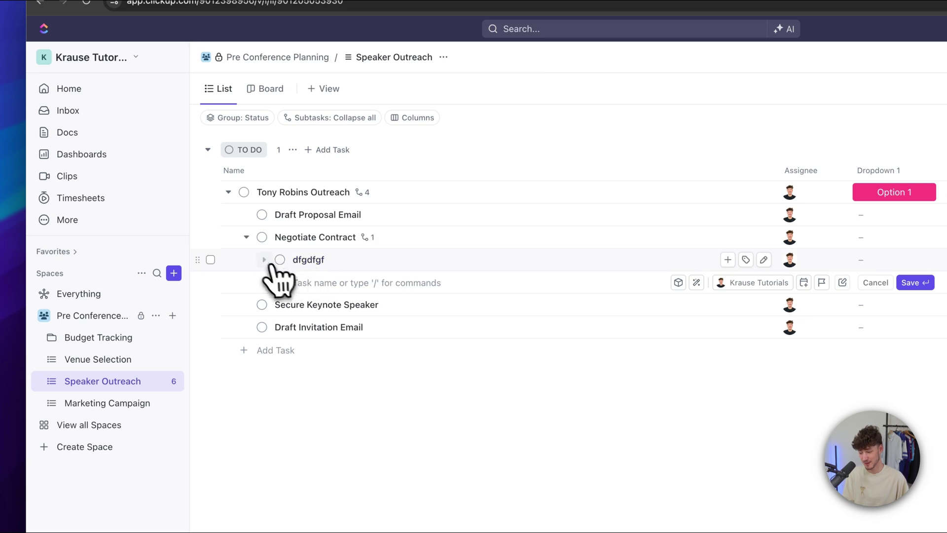
pyautogui.press('Tab')
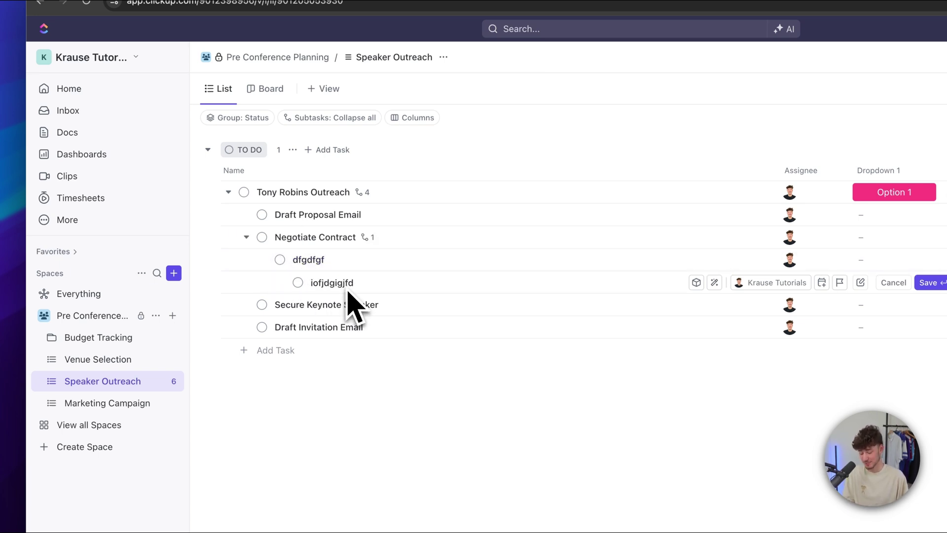
pyautogui.press('Escape')
pyautogui.click(316, 260)
pyautogui.press('Escape')
# - Collapse the Negotiate Contract subtask, and collapse and re-expand the subtasks of the outreach task
pyautogui.click(246, 237)
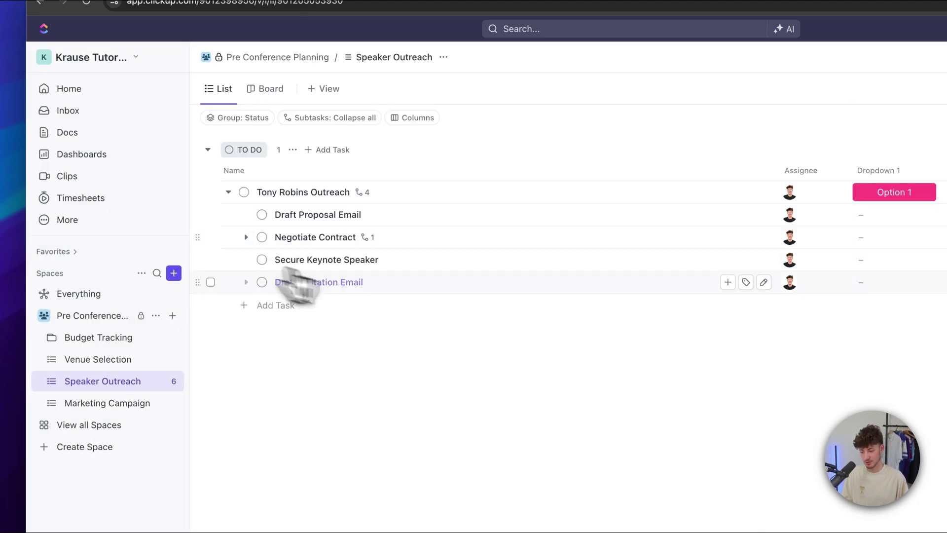
pyautogui.click(228, 192)
pyautogui.click(228, 192)
pyautogui.click(228, 193)
pyautogui.click(229, 192)
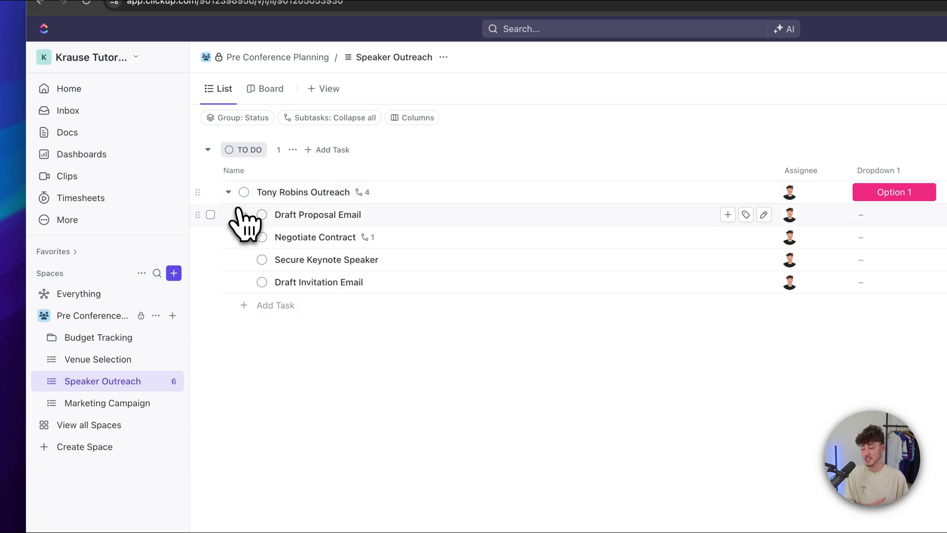
# - Check the status options offered for the Draft Proposal Email subtask and for its parent outreach task
pyautogui.click(262, 215)
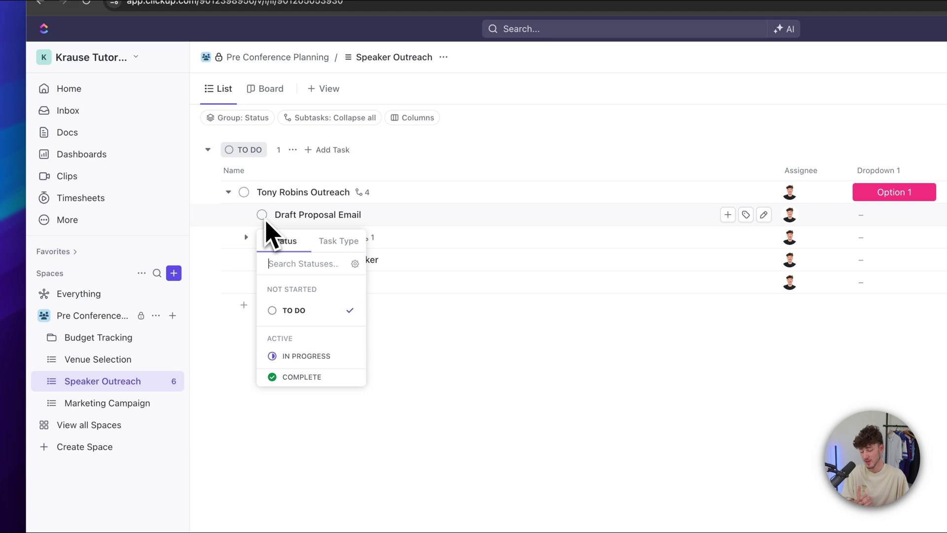
pyautogui.click(261, 214)
pyautogui.click(244, 192)
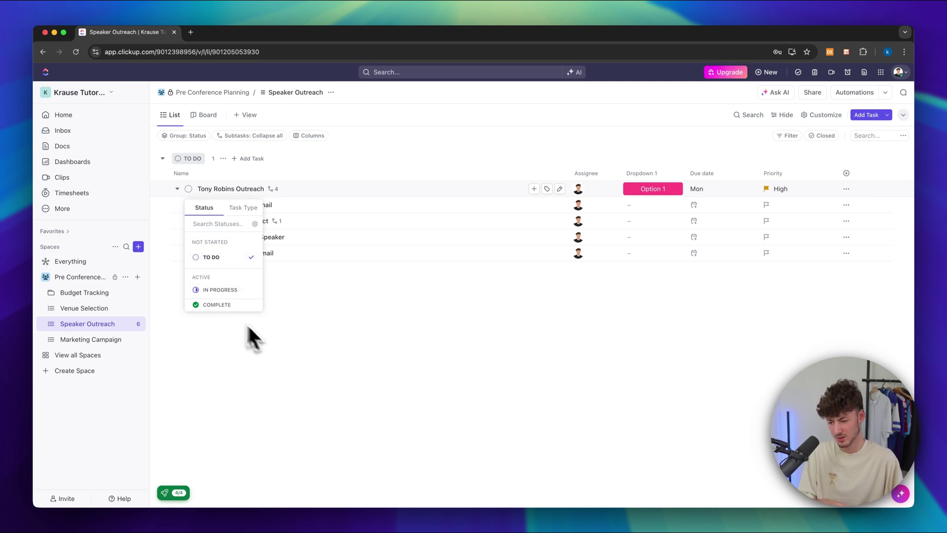
pyautogui.click(292, 346)
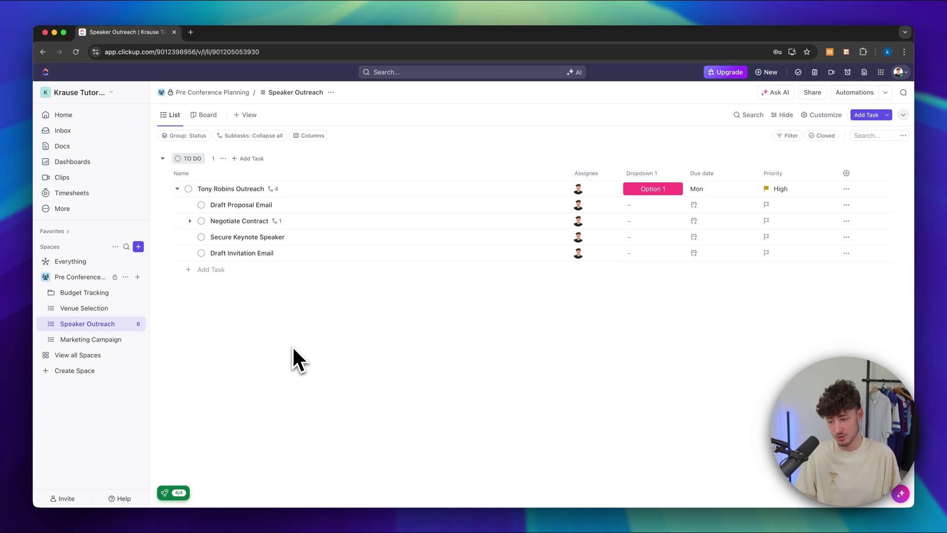
# - Switch the Speaker Outreach list to custom statuses based on the Marketing template, mapping the existing TO DO tasks to OPEN
pyautogui.click(223, 158)
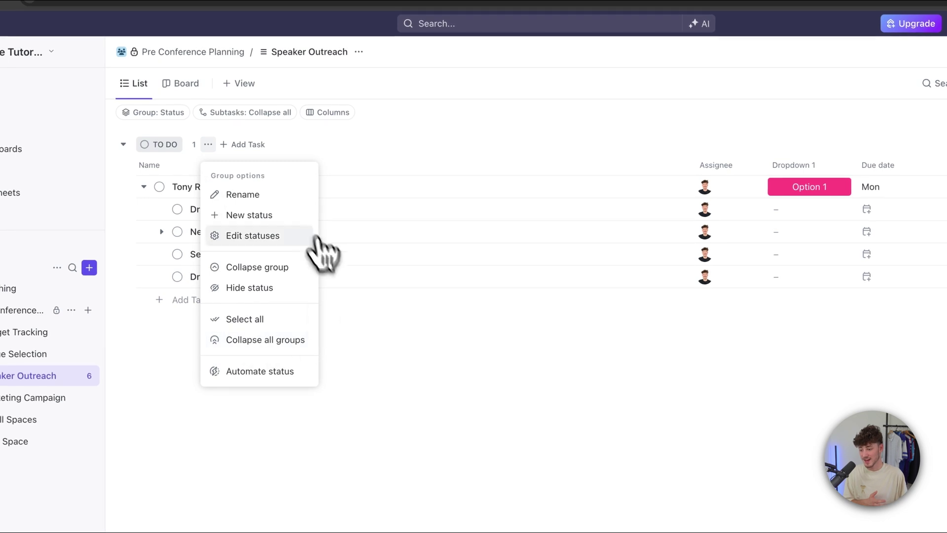
pyautogui.click(276, 234)
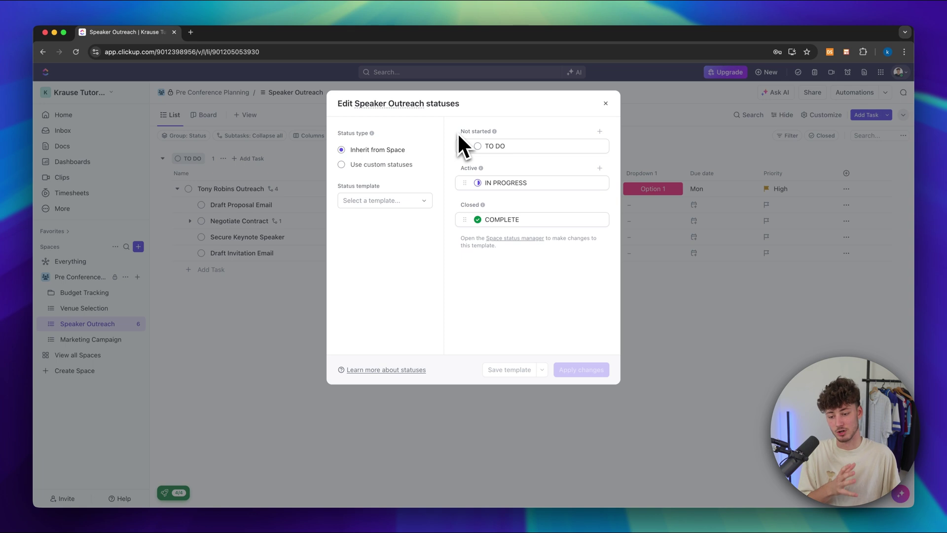
pyautogui.click(373, 168)
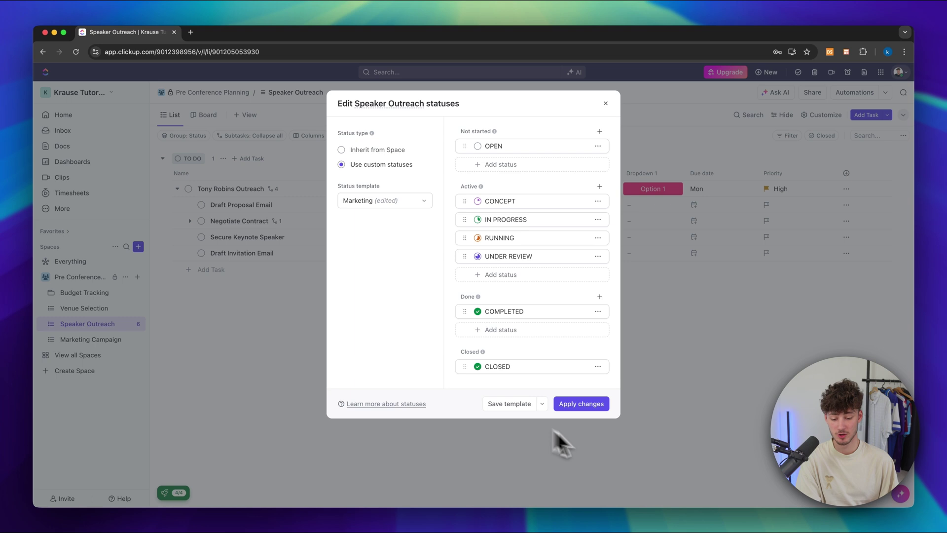
pyautogui.click(592, 405)
pyautogui.click(518, 220)
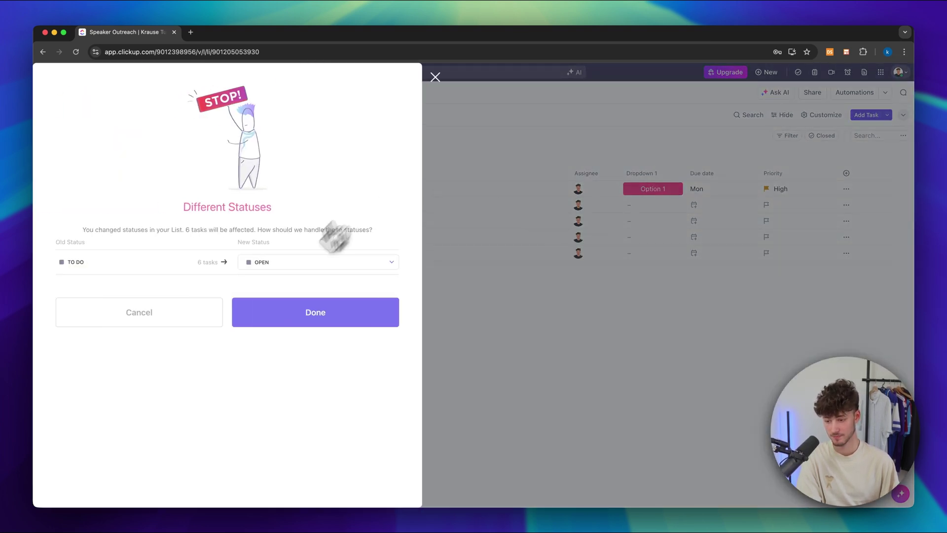
pyautogui.click(334, 318)
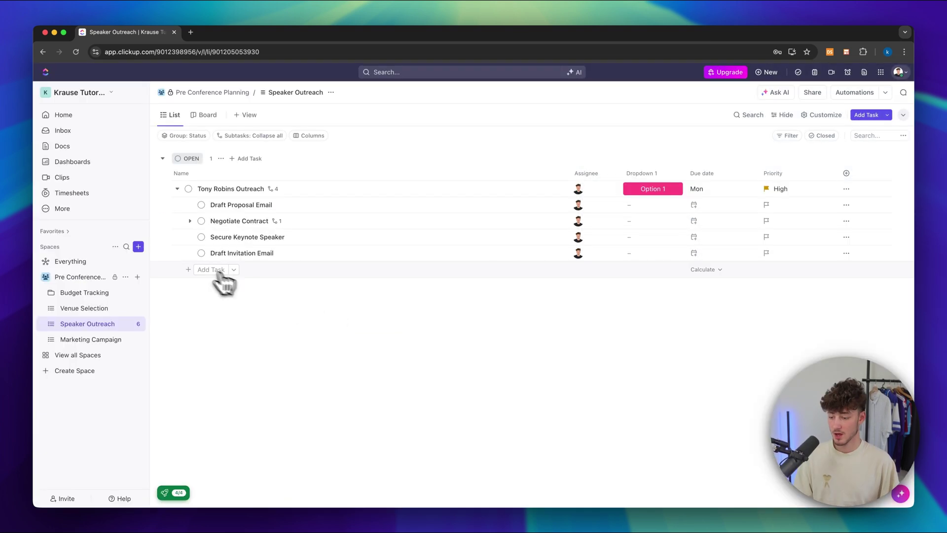
# - Add a task named "Speaker Outreach" List" to the OPEN group of the Speaker Outreach list
pyautogui.click(212, 273)
pyautogui.write('Speaker Outreach" List')
pyautogui.press('Return')
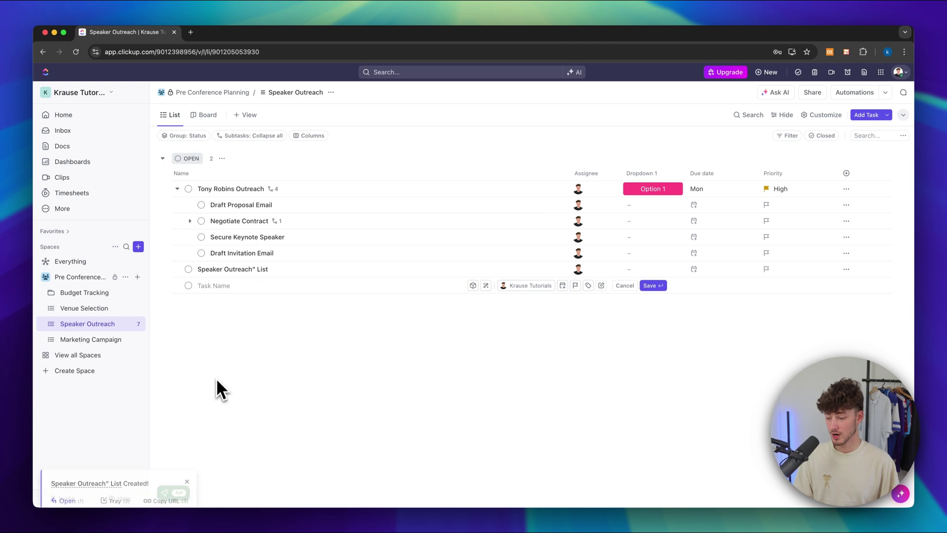
# - Set the status of the Speaker Outreach" List task to IN PROGRESS, and then to RUNNING
pyautogui.click(188, 270)
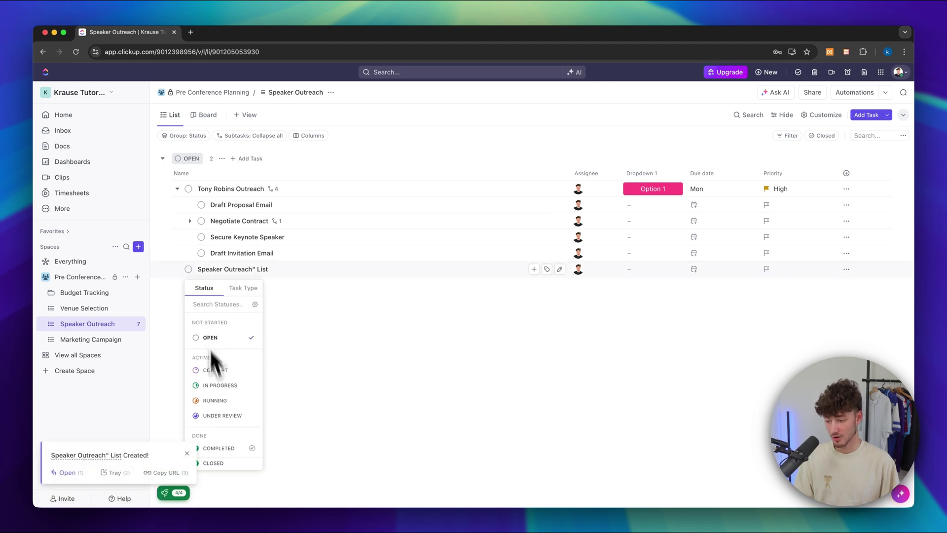
pyautogui.click(217, 385)
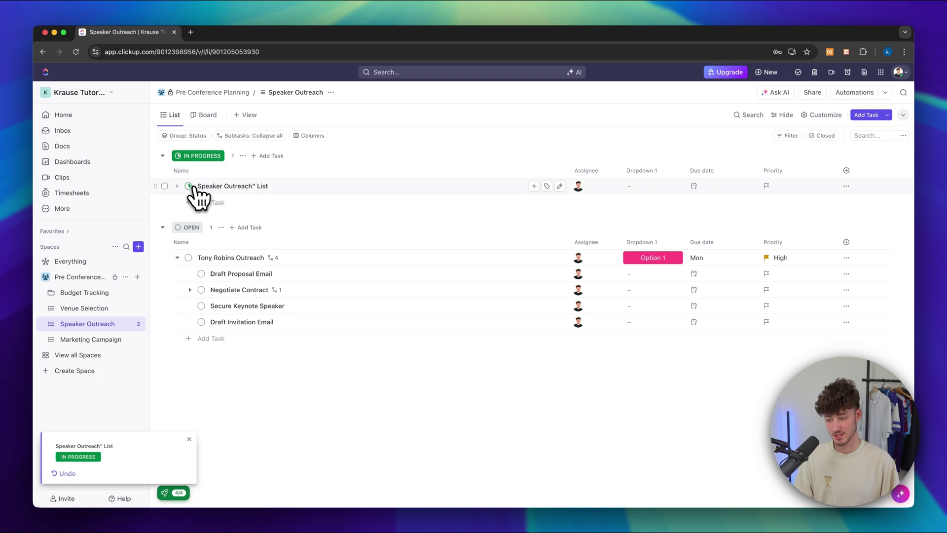
pyautogui.click(188, 186)
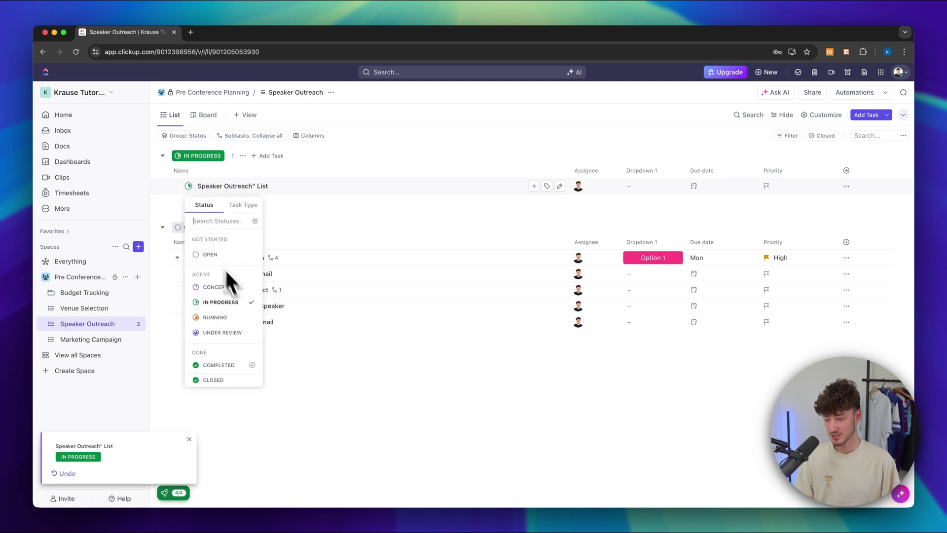
pyautogui.click(217, 318)
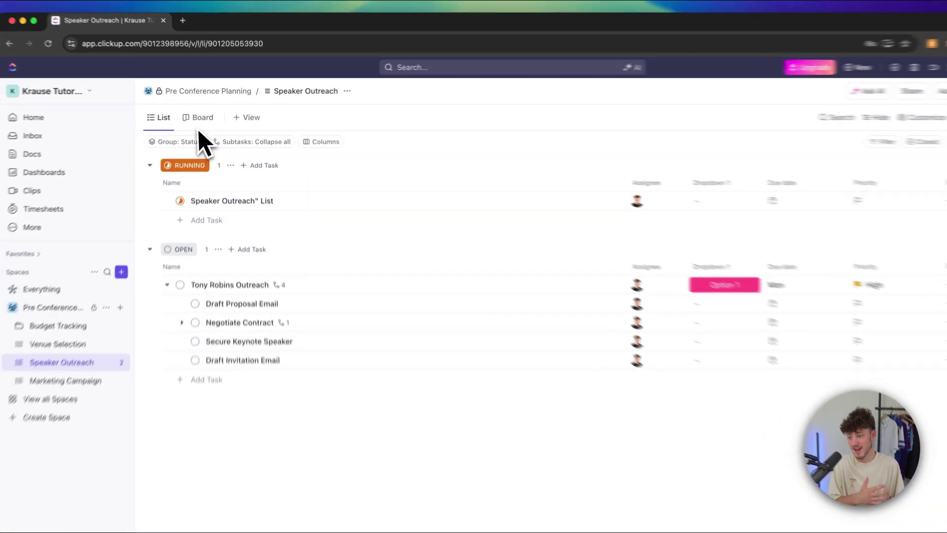
# - Show the Speaker Outreach list as a board and move the Speaker Outreach" List card from RUNNING to IN PROGRESS
pyautogui.click(203, 114)
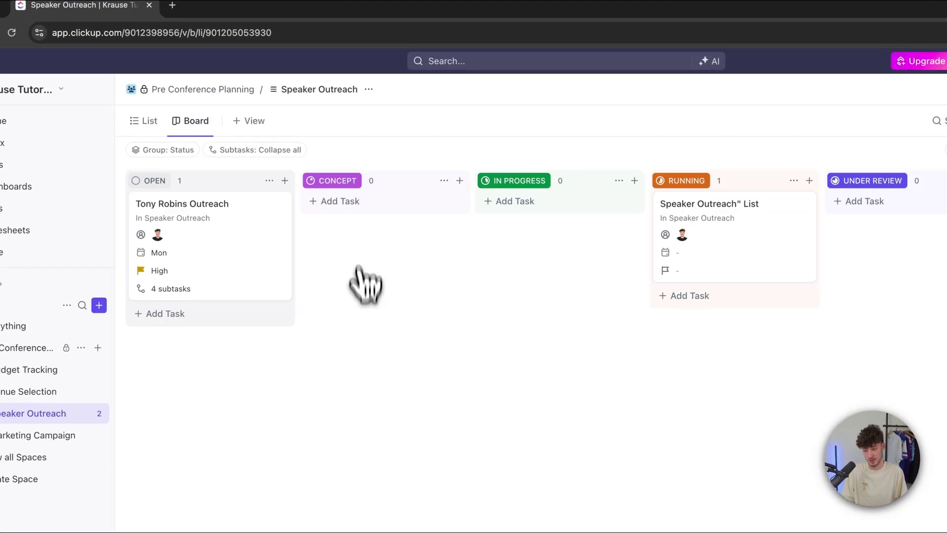
pyautogui.moveTo(666, 234); pyautogui.dragTo(598, 234)
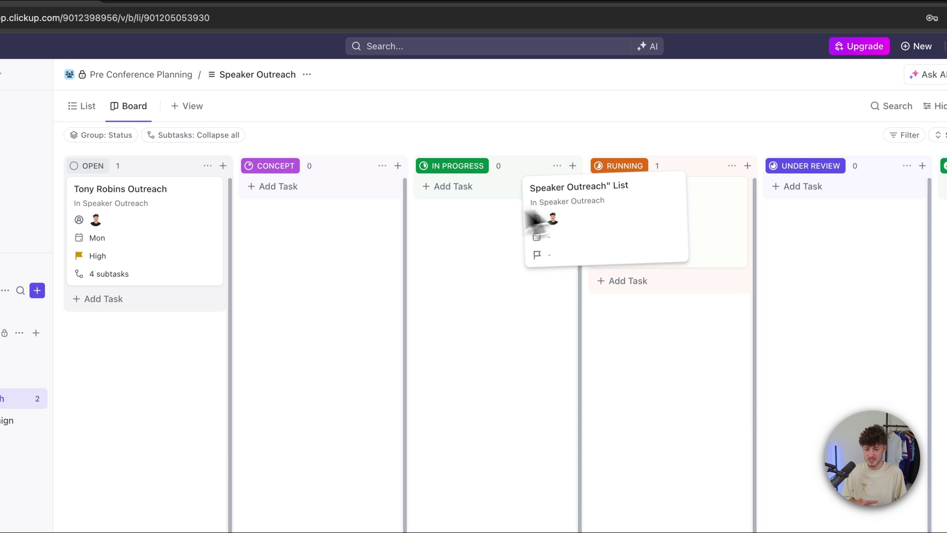
pyautogui.moveTo(535, 220); pyautogui.dragTo(675, 247)
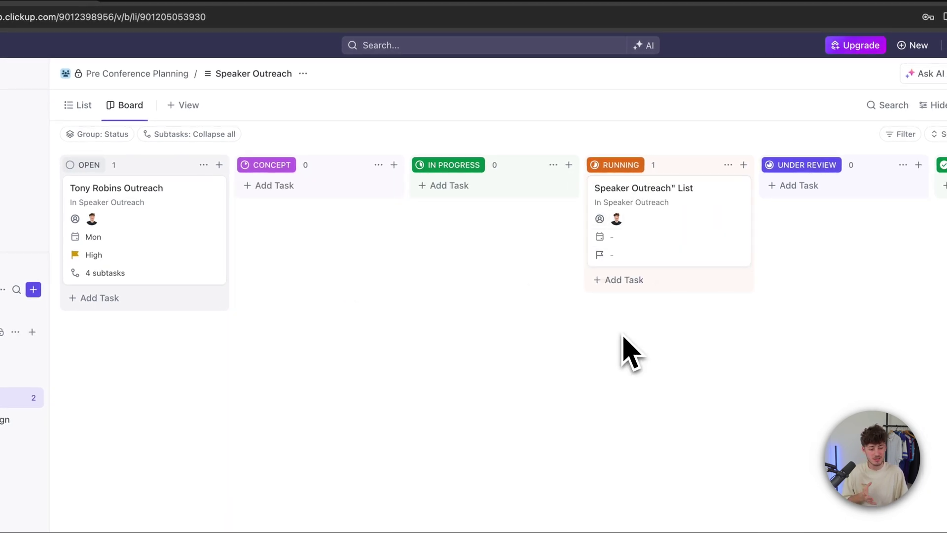
pyautogui.moveTo(620, 230); pyautogui.dragTo(518, 237)
# - Browse the view types that can be added to the Speaker Outreach list, down to the embeds
pyautogui.click(183, 105)
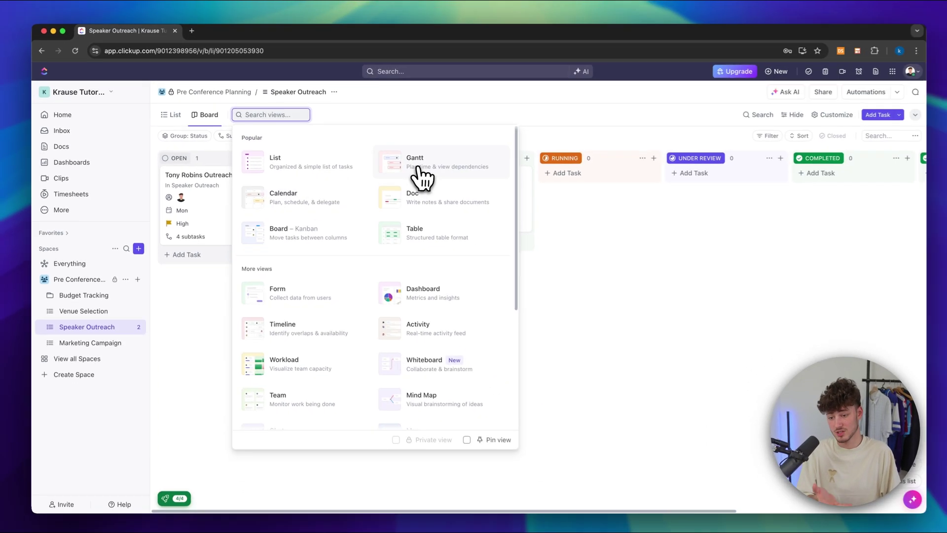
pyautogui.scroll(-1, 552, 286)
pyautogui.scroll(-1, 426, 253)
pyautogui.scroll(-4, 429, 294)
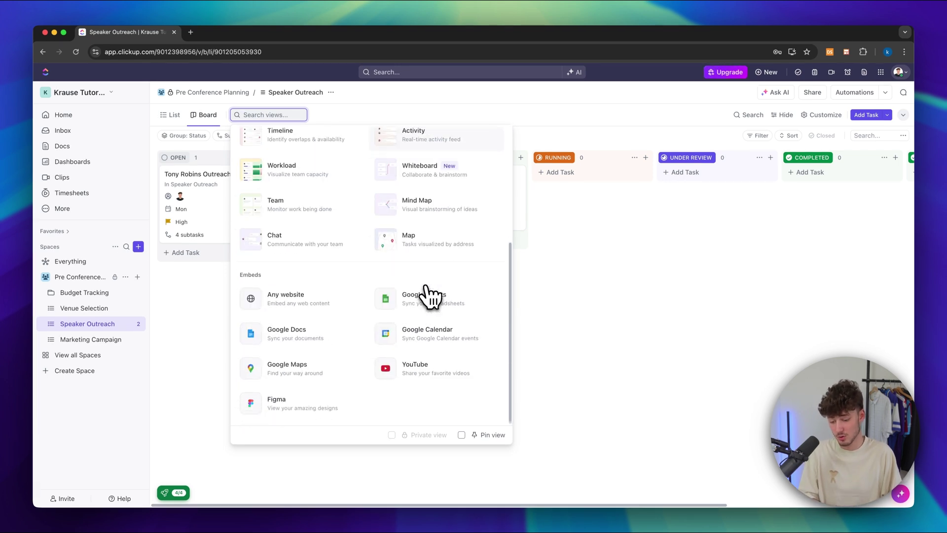
# - Look back through the popular and additional view types for the Speaker Outreach list without adding one
pyautogui.scroll(5, 373, 294)
pyautogui.scroll(-3, 363, 273)
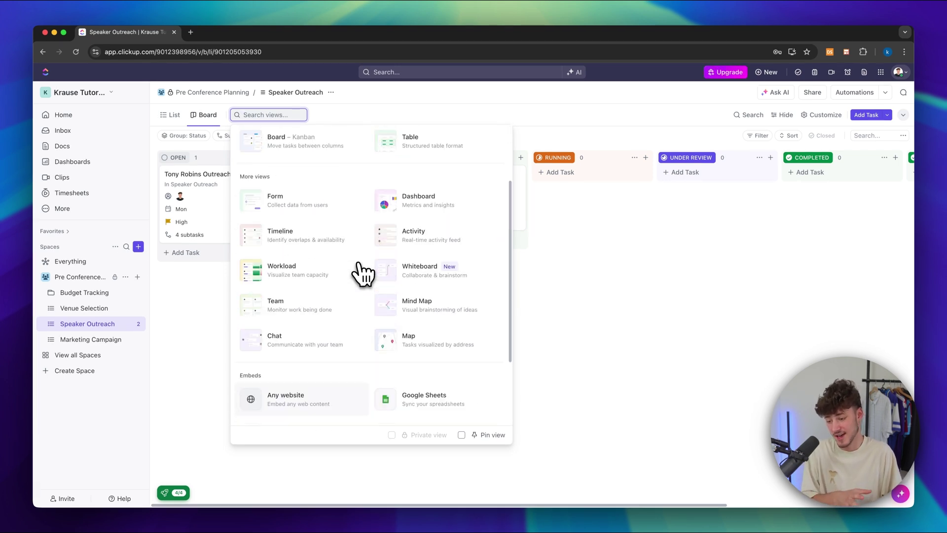
pyautogui.scroll(1, 328, 243)
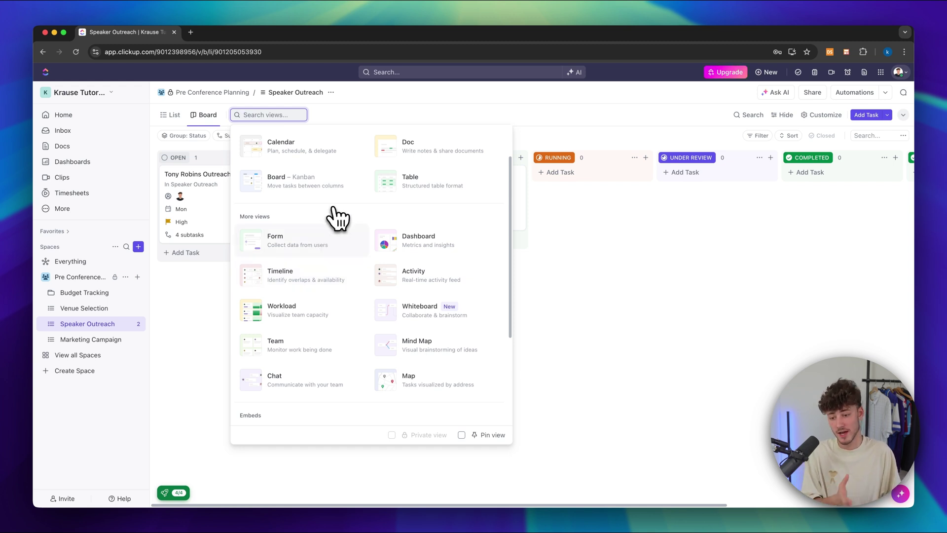
pyautogui.click(677, 271)
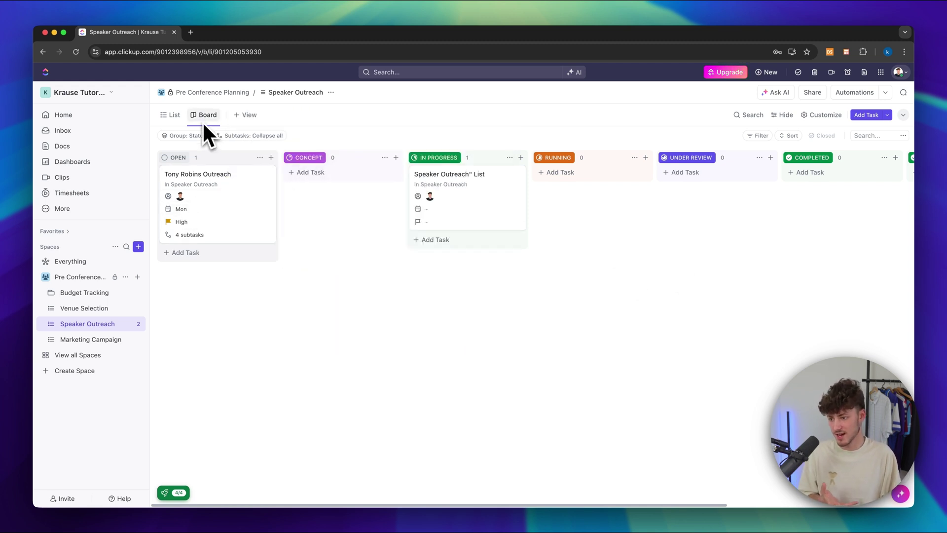
# - Add a Calendar view to the Speaker Outreach list and show the list's tasks in it
pyautogui.click(249, 115)
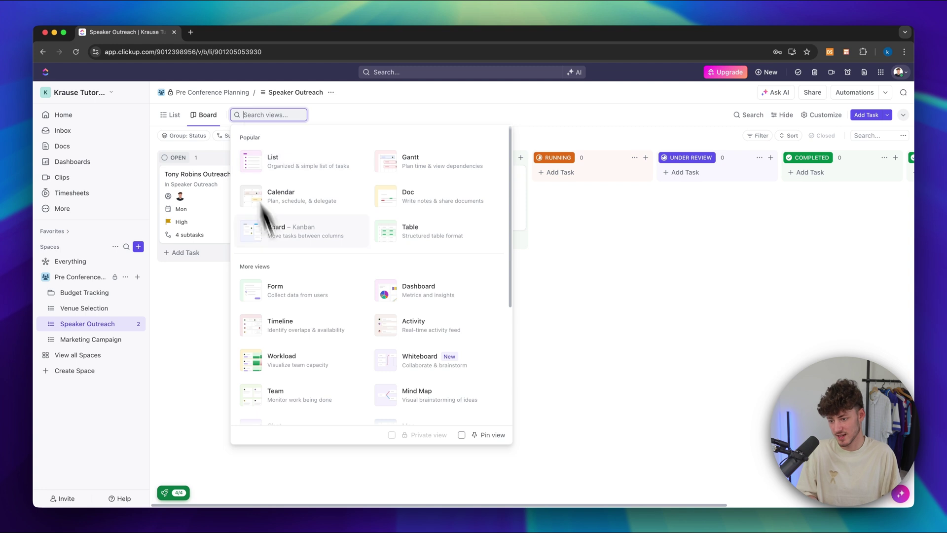
pyautogui.click(298, 205)
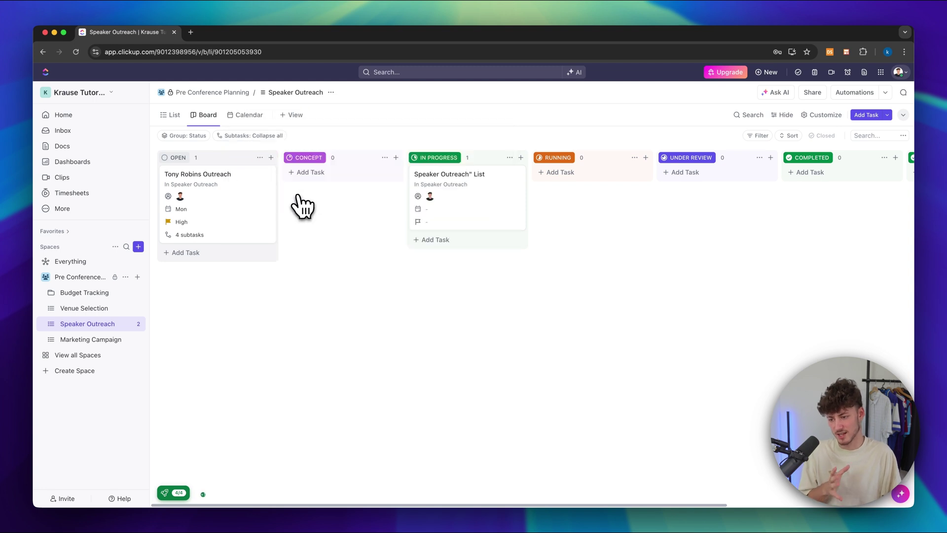
pyautogui.click(175, 116)
pyautogui.click(247, 115)
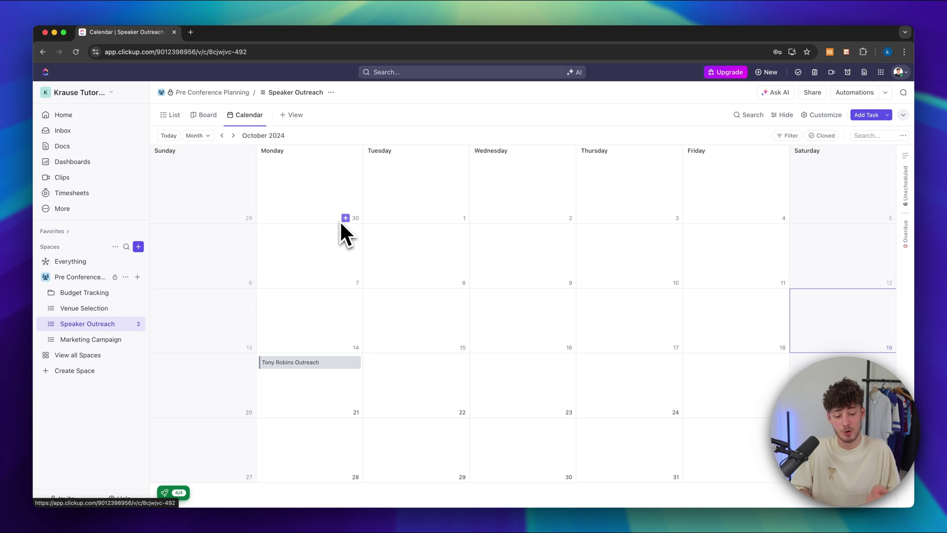
# - Return to the List view and open the Tony Robins Outreach task to review its fields, subtasks, checklists and attachments
pyautogui.click(295, 116)
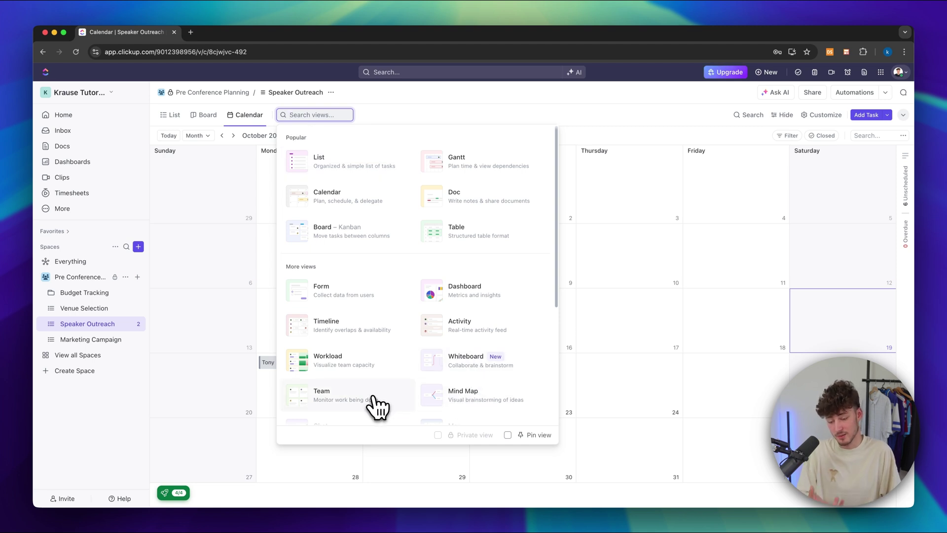
pyautogui.click(170, 115)
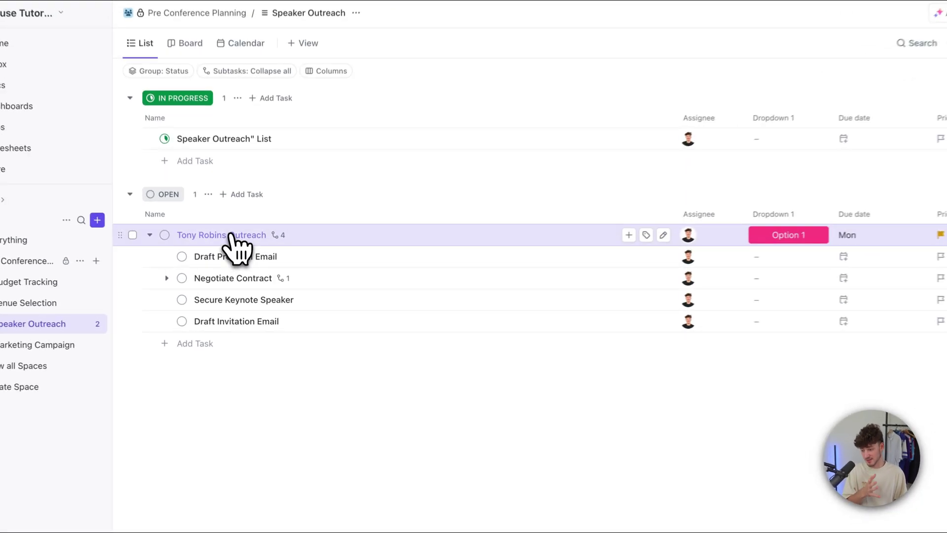
pyautogui.click(239, 257)
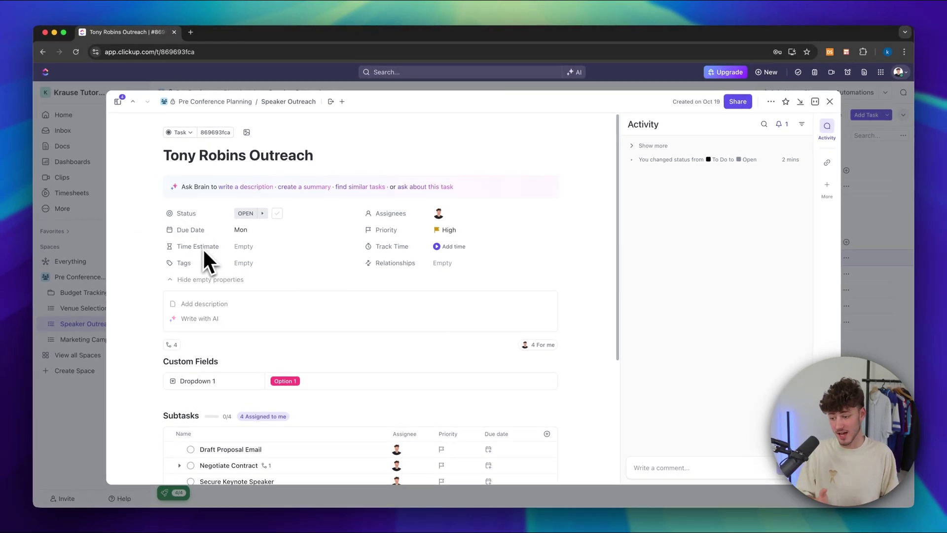
pyautogui.scroll(-2, 402, 277)
pyautogui.scroll(-2, 403, 276)
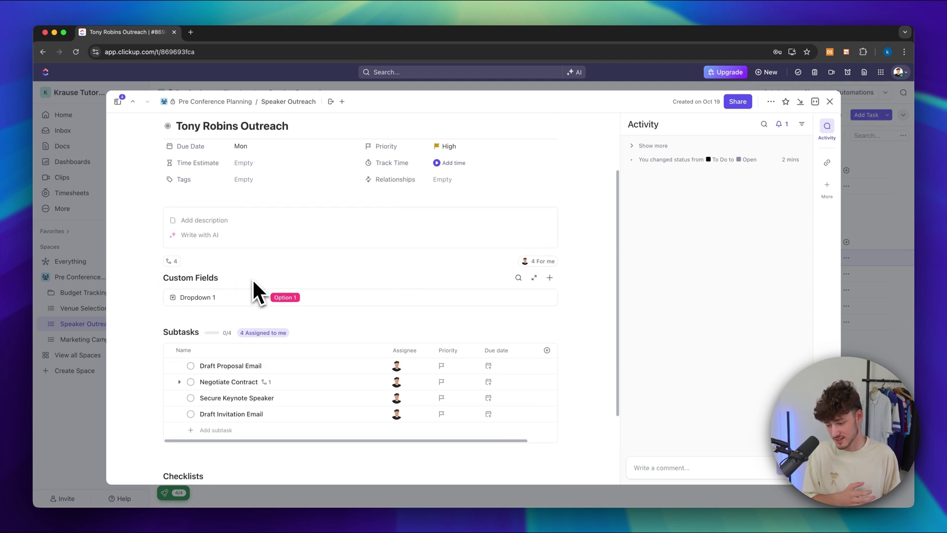
pyautogui.scroll(-3, 253, 278)
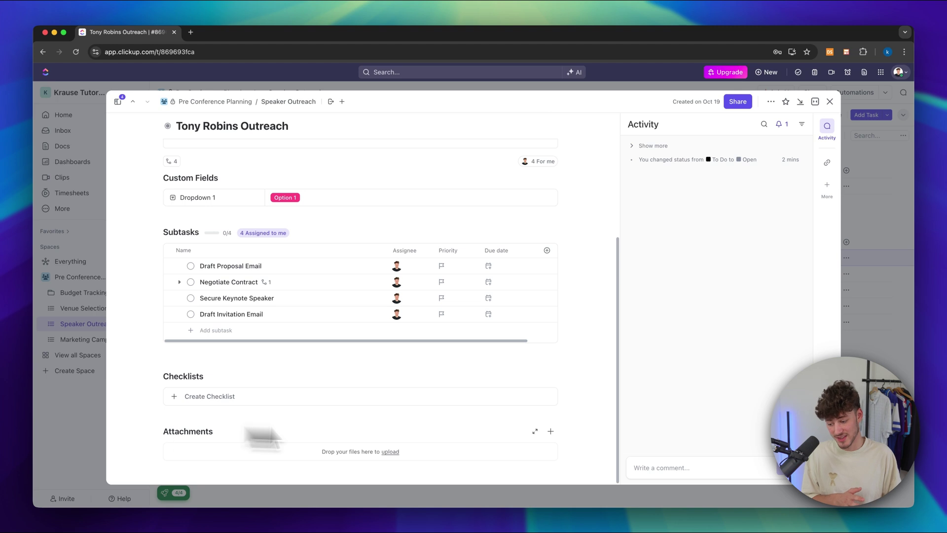
pyautogui.scroll(6, 320, 440)
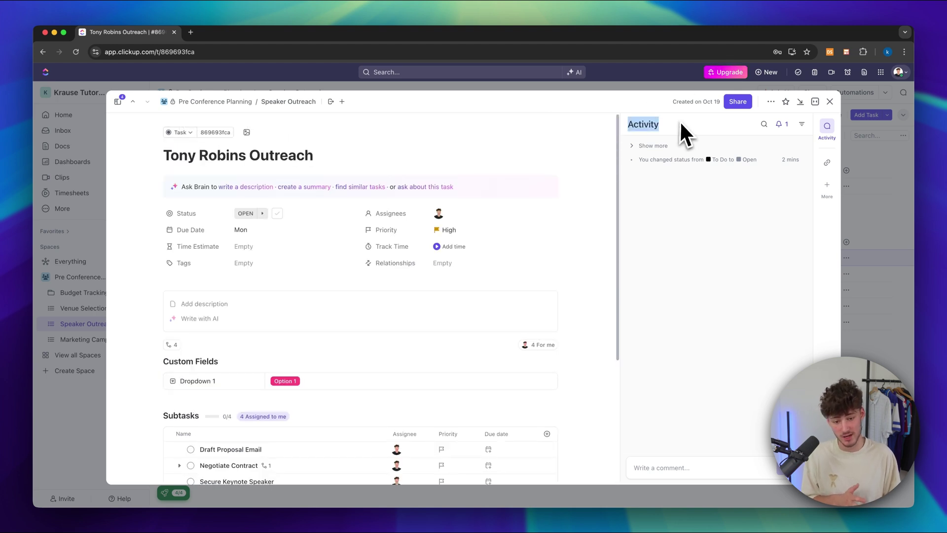
# - Post the comment "change this" on the Tony Robins Outreach task, mentioning your own account
pyautogui.click(683, 467)
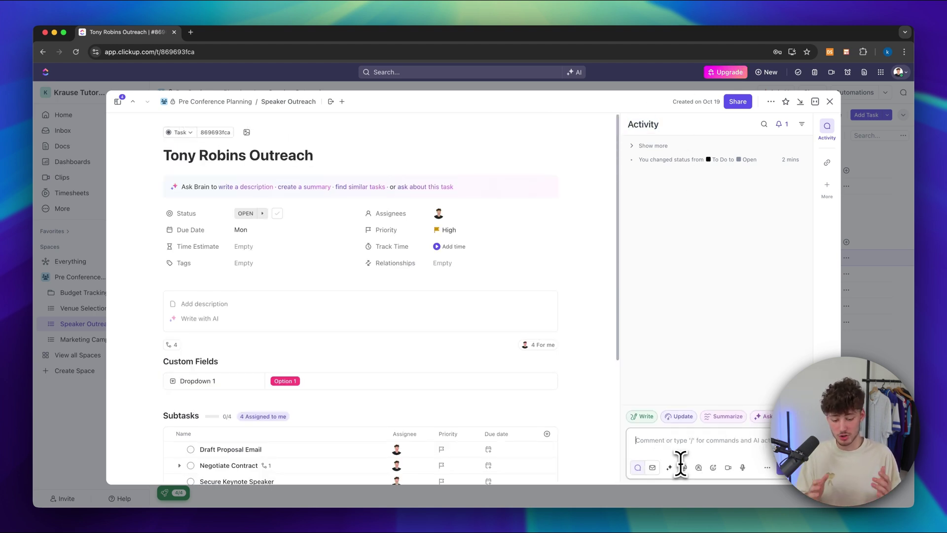
pyautogui.write('@')
pyautogui.press('Return')
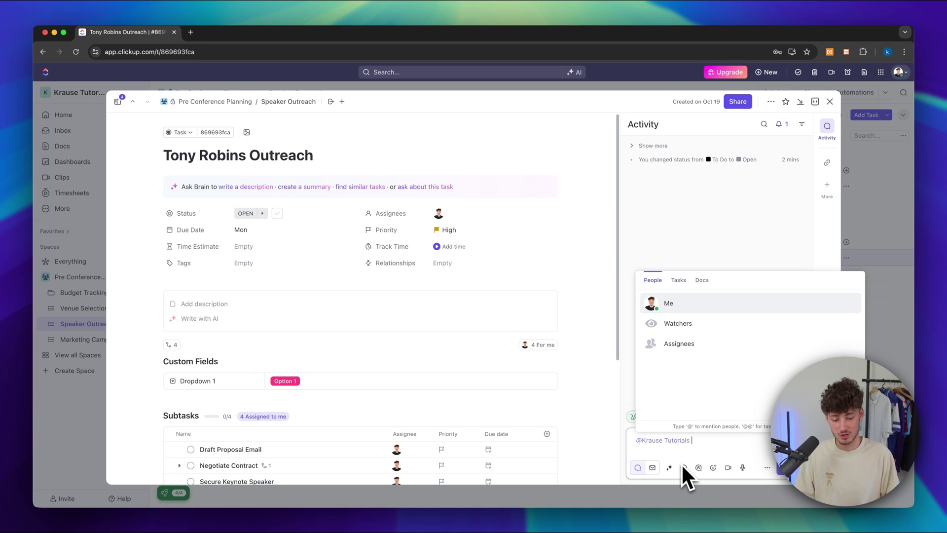
pyautogui.write('change this')
pyautogui.press('Return')
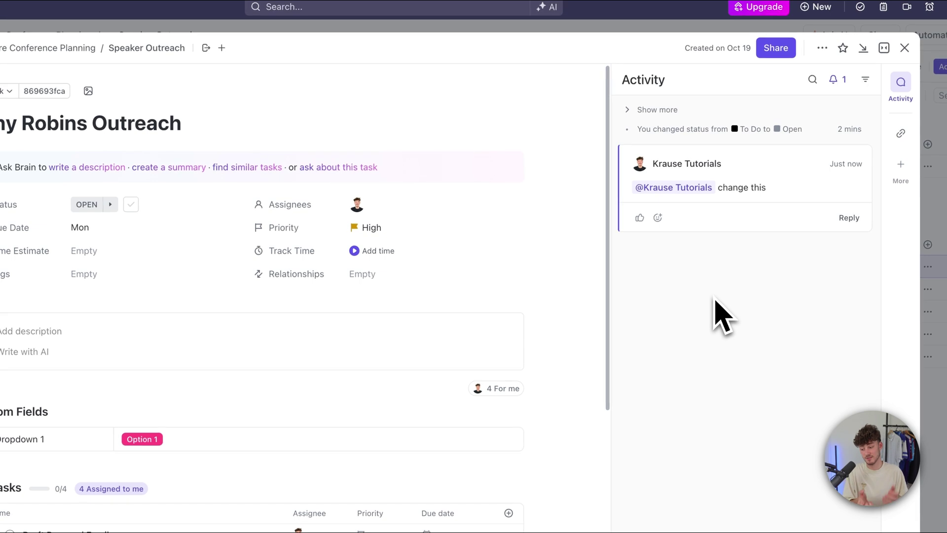
# - Insert a table into the description of the Tony Robins Outreach task and close the task
pyautogui.click(163, 358)
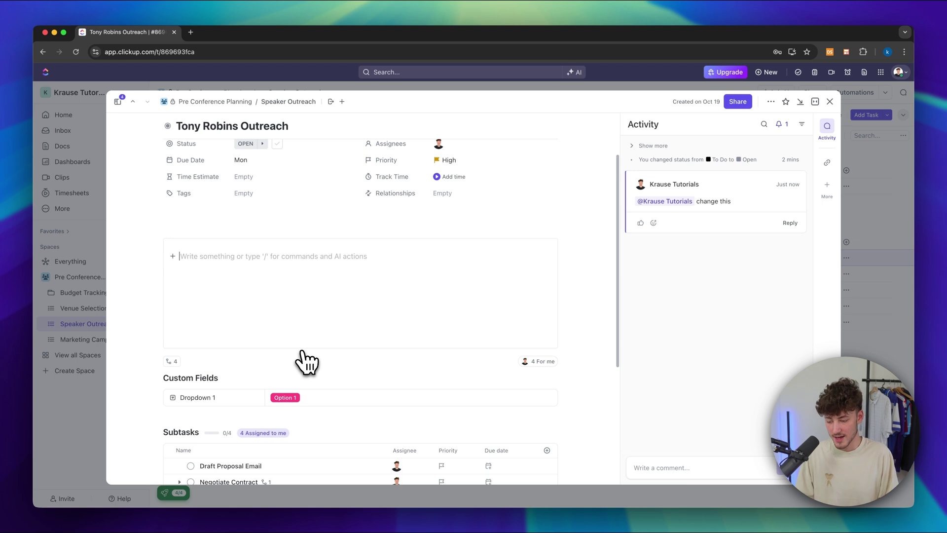
pyautogui.write('/')
pyautogui.press('Down')
pyautogui.press('Down')
pyautogui.press('Down')
pyautogui.press('Down')
pyautogui.press('Down')
pyautogui.press('Up')
pyautogui.press('Up')
pyautogui.press('Up')
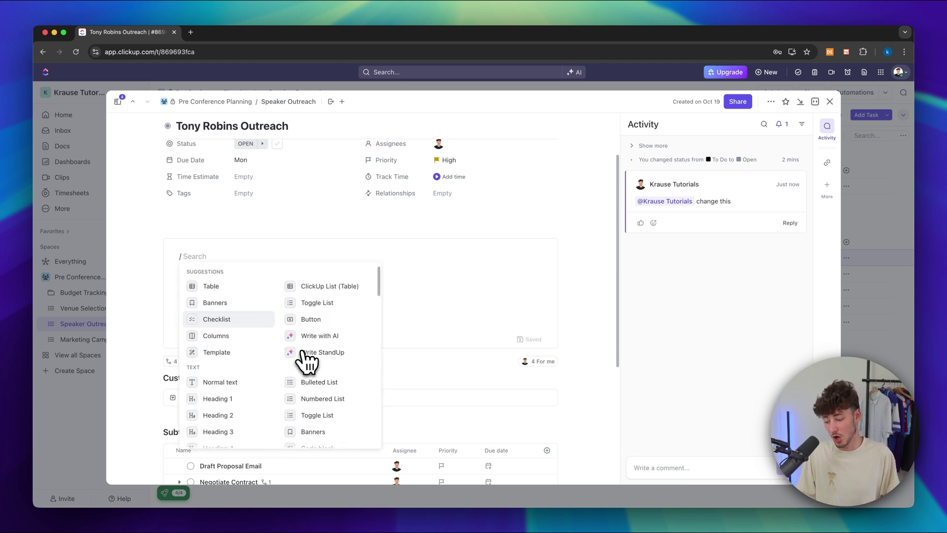
pyautogui.write('table')
pyautogui.press('Return')
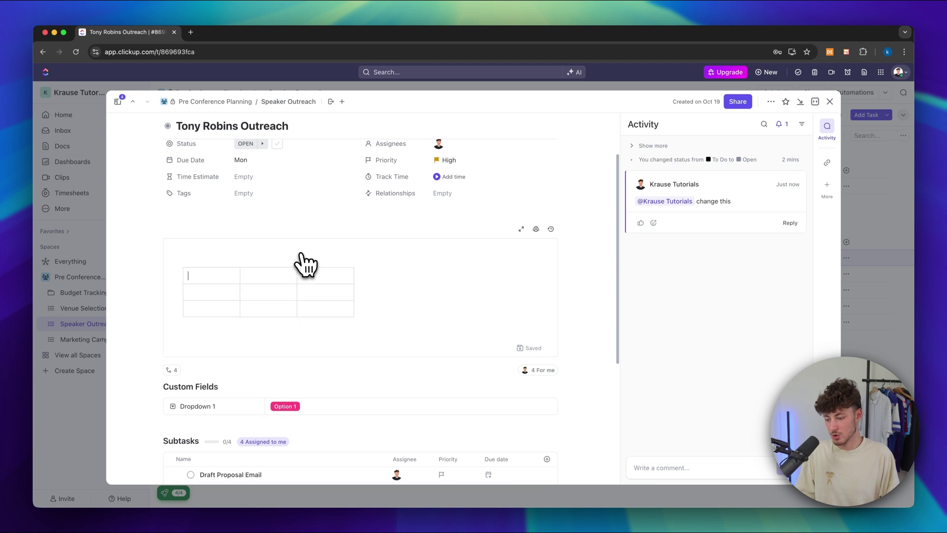
pyautogui.click(830, 102)
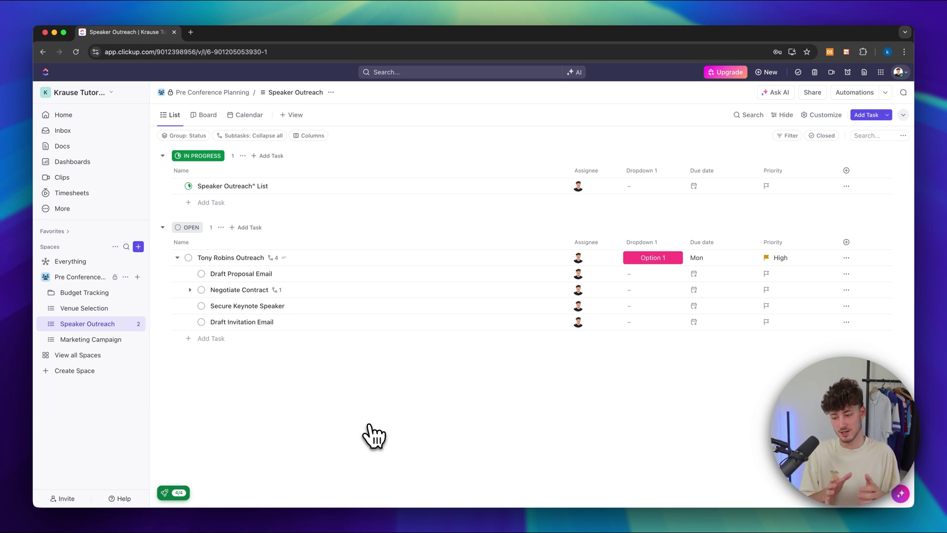
# - Create a doc in the Pre Conference Planning space and title it "uihaef"
pyautogui.click(137, 277)
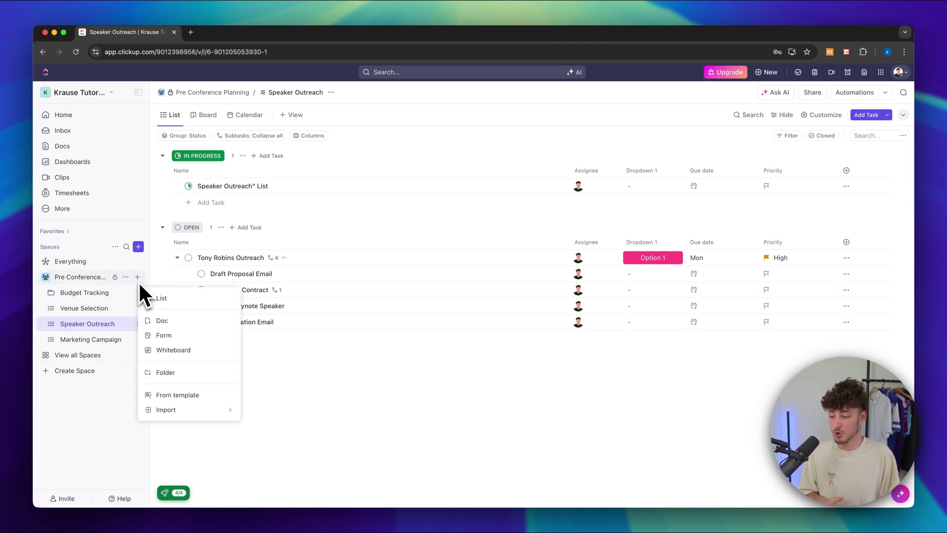
pyautogui.press('Escape')
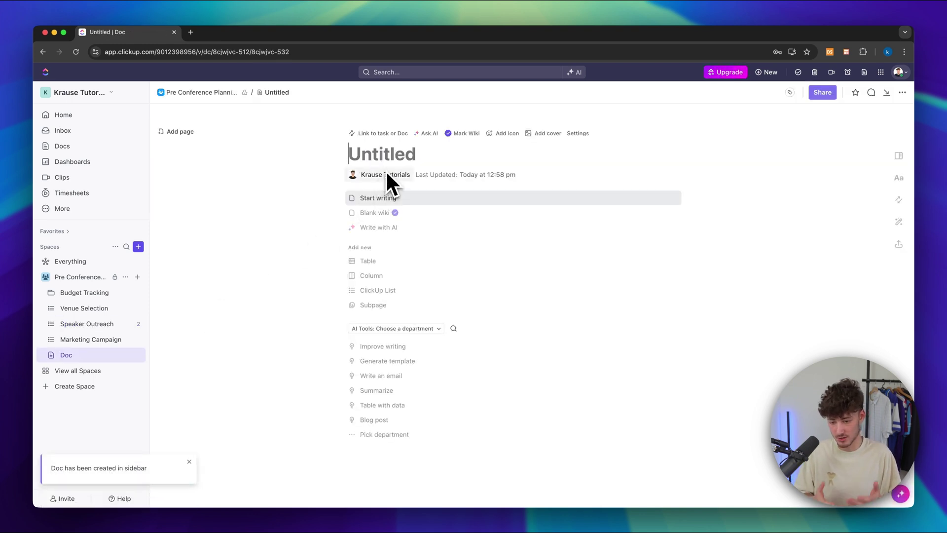
pyautogui.write('uihaef')
pyautogui.press('Return')
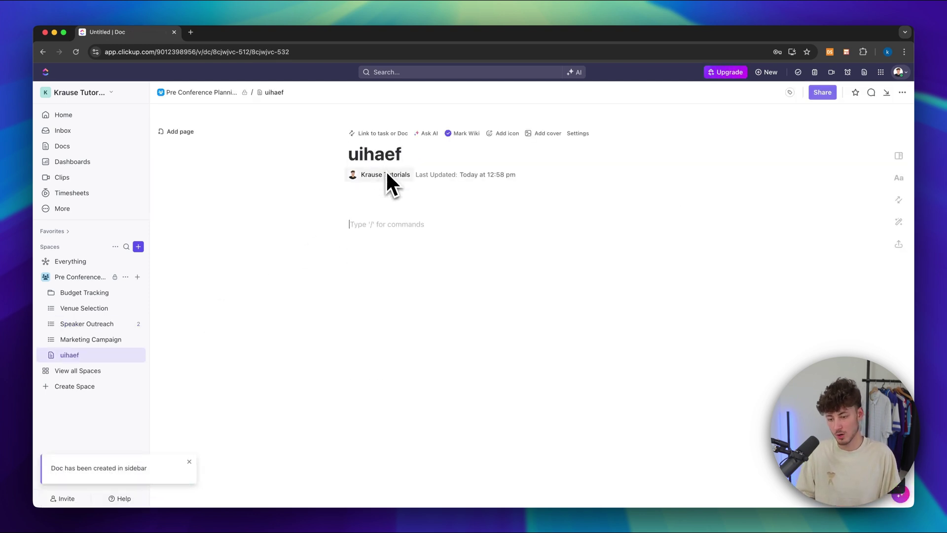
# - Browse the slash commands for content that can be inserted into the uihaef doc
pyautogui.write('/')
pyautogui.press('Down')
pyautogui.press('Down')
pyautogui.press('Up')
pyautogui.press('Right')
pyautogui.press('Down')
pyautogui.press('Up')
pyautogui.press('Left')
pyautogui.press('Up')
pyautogui.press('Up')
pyautogui.press('Up')
pyautogui.press('Down')
pyautogui.press('Up')
pyautogui.press('Right')
pyautogui.press('Down')
pyautogui.press('Down')
pyautogui.press('Down')
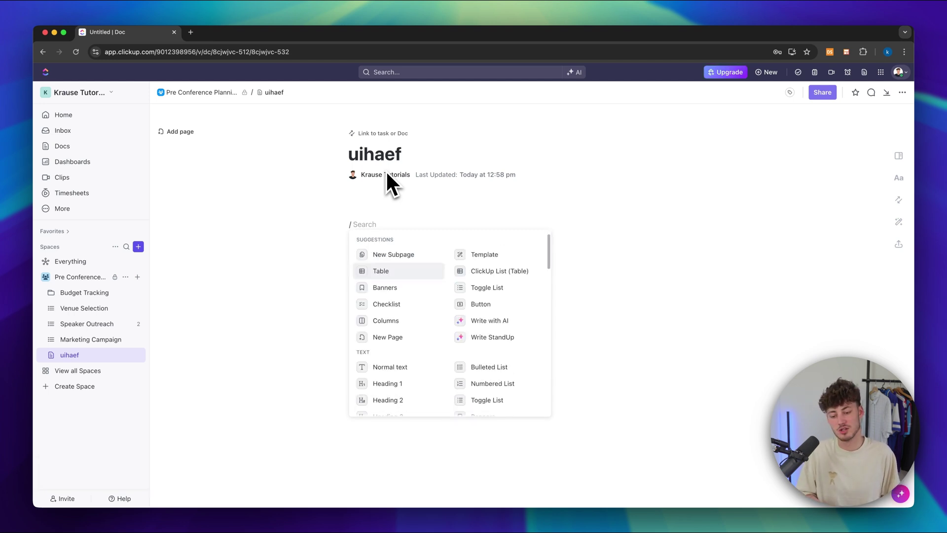
# - Leave the doc's command list and add a second page to the uihaef doc
pyautogui.click(209, 152)
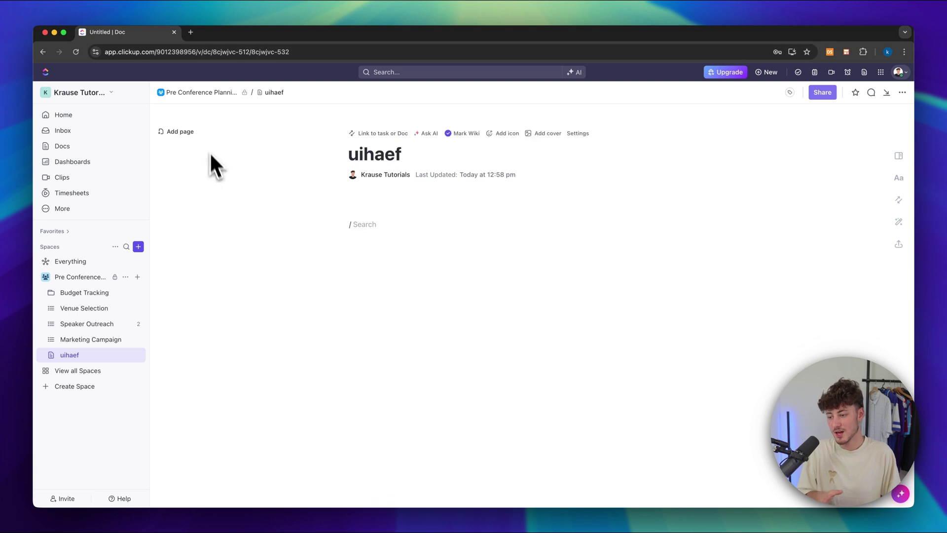
pyautogui.click(192, 154)
pyautogui.click(193, 170)
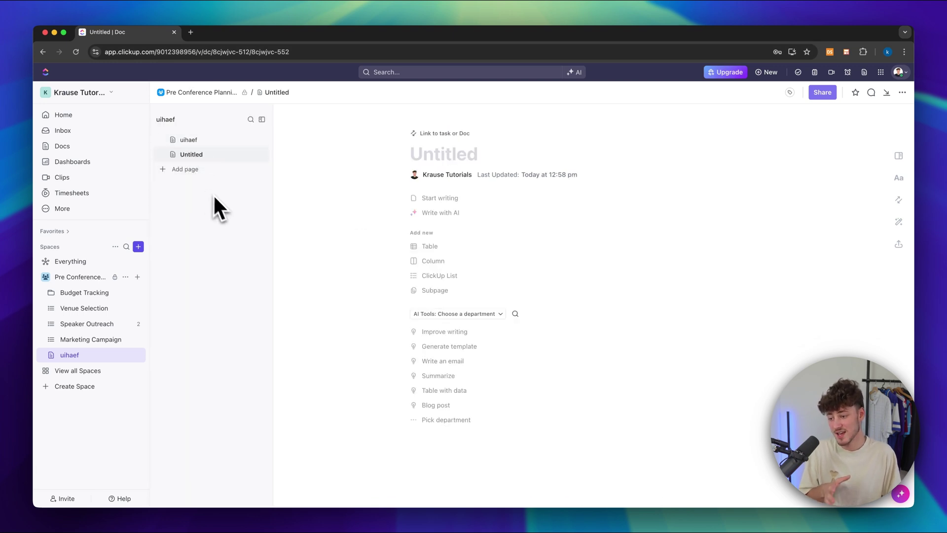
# - Create a blank whiteboard in the Pre Conference Planning space, dismissing the initial template choice
pyautogui.click(137, 277)
pyautogui.click(172, 343)
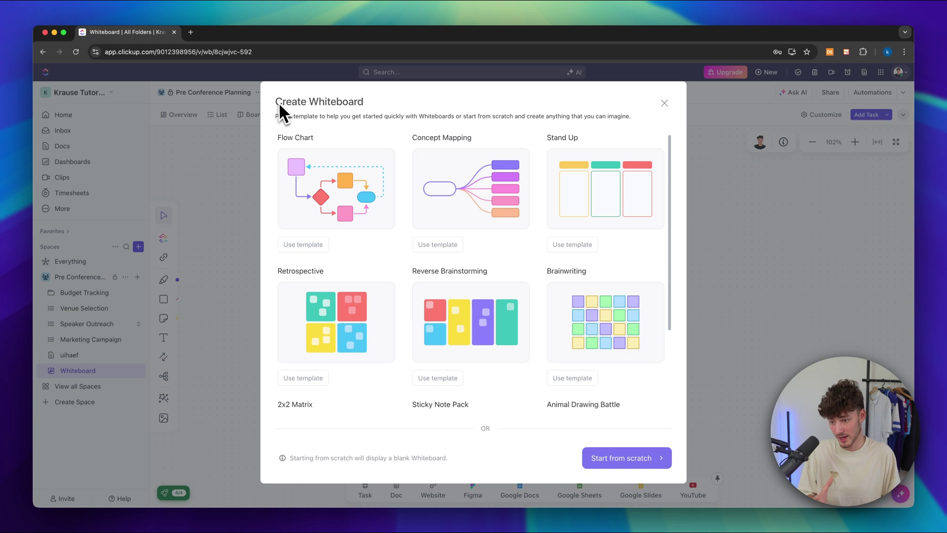
pyautogui.press('Escape')
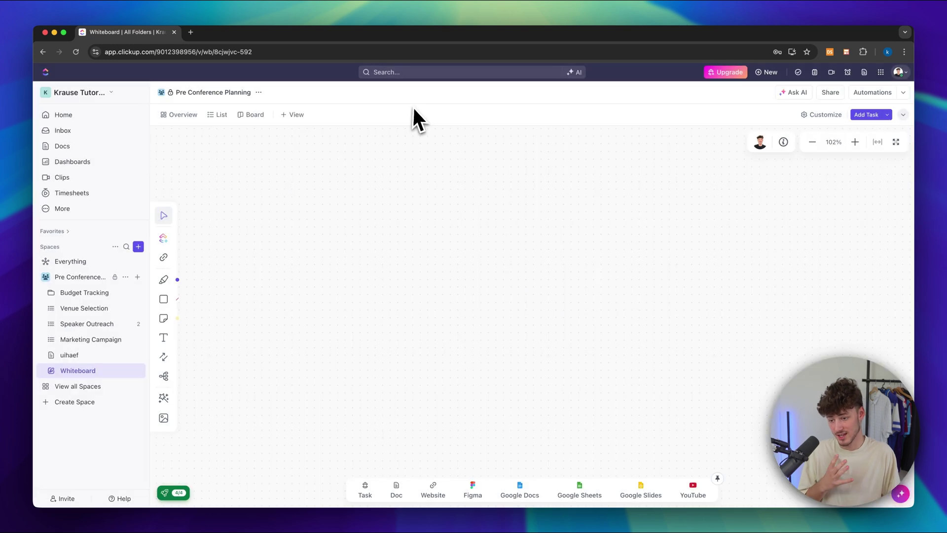
# - Look through the whiteboard template library and apply the Brainwriting template to the whiteboard
pyautogui.click(169, 401)
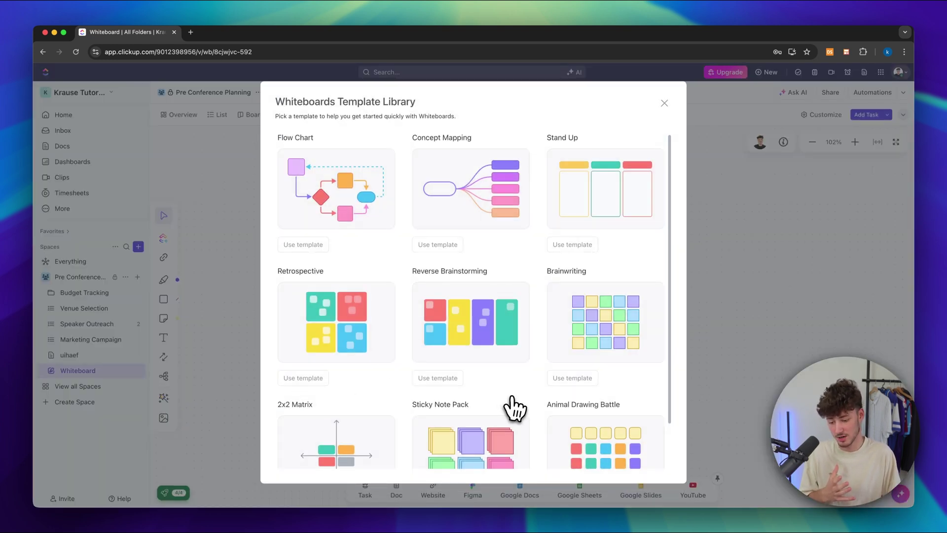
pyautogui.scroll(-3, 513, 406)
pyautogui.scroll(3, 502, 340)
pyautogui.moveTo(416, 270); pyautogui.dragTo(541, 277)
pyautogui.click(487, 262)
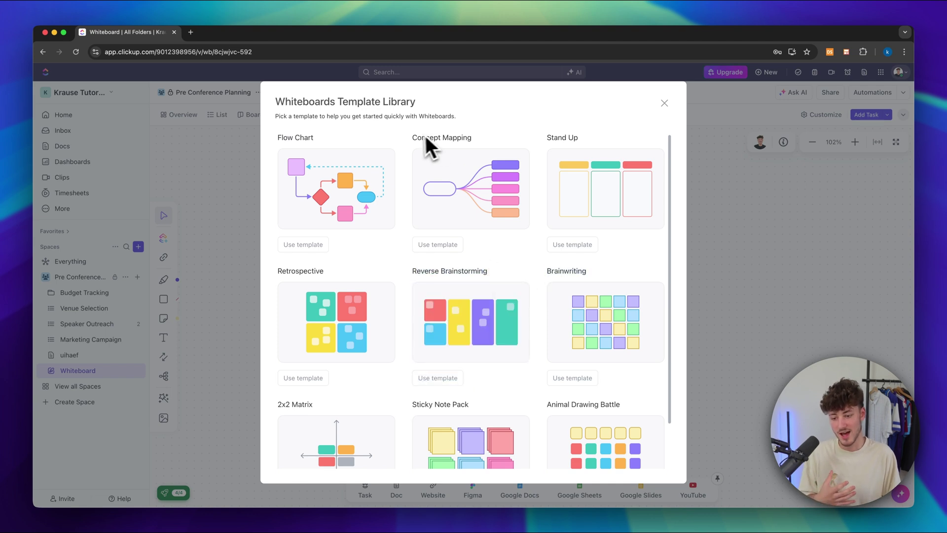
pyautogui.click(469, 138)
pyautogui.scroll(-2, 476, 388)
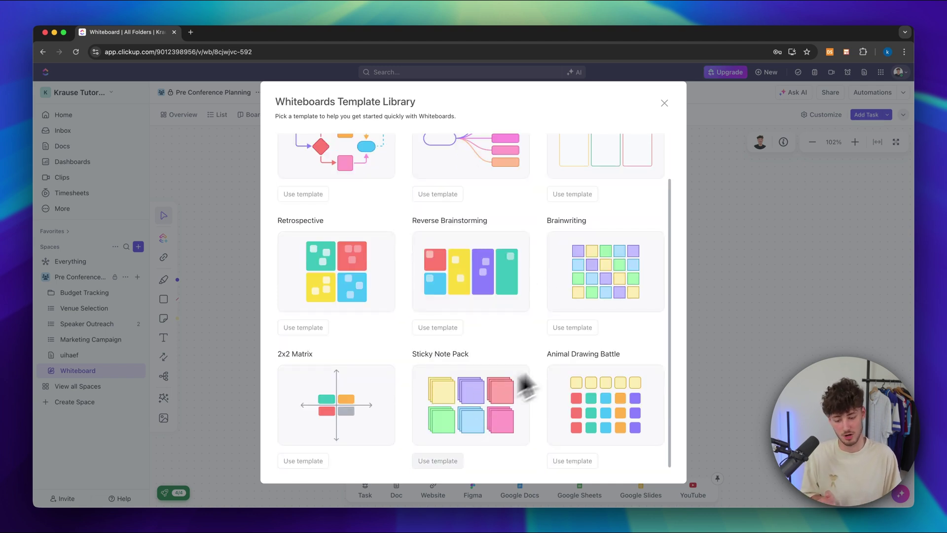
pyautogui.click(574, 329)
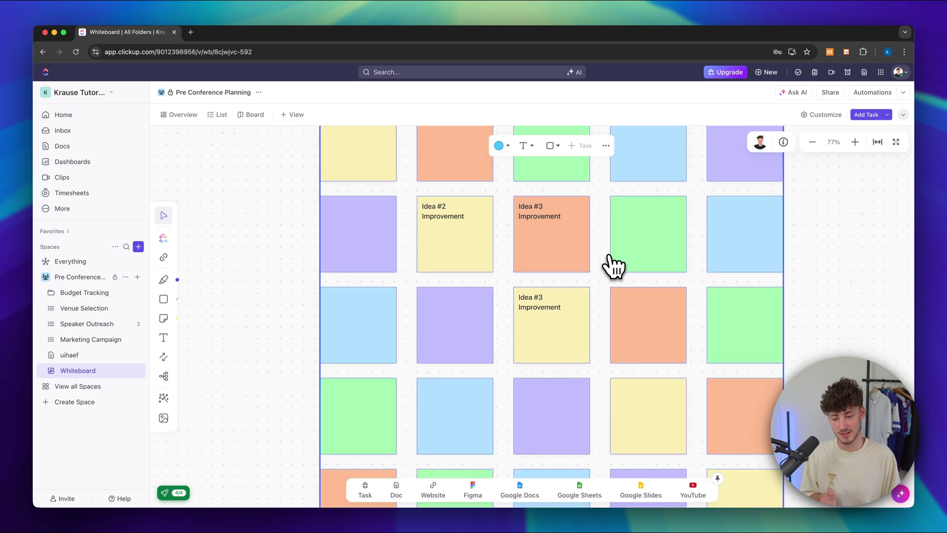
pyautogui.click(778, 256)
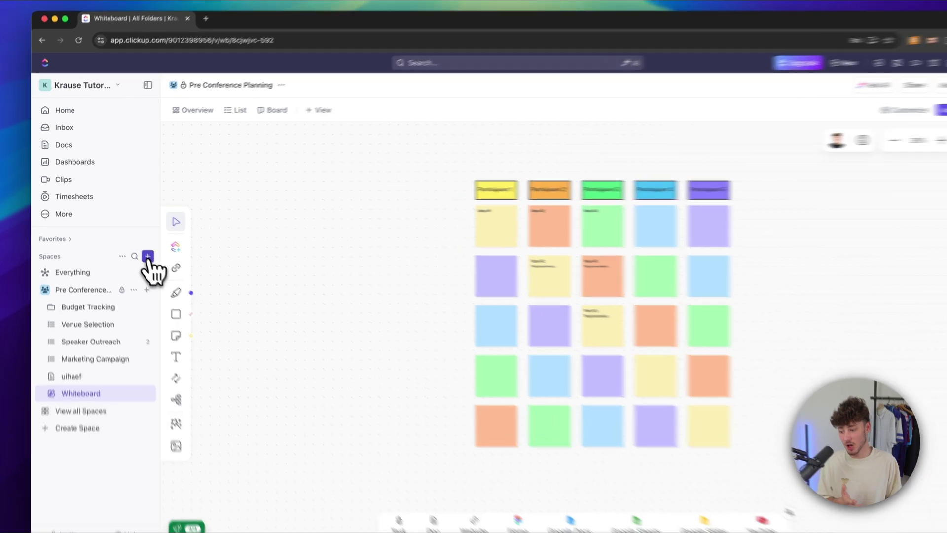
# - Begin a new space from a template and bring up the space templates in the Template Center
pyautogui.click(138, 246)
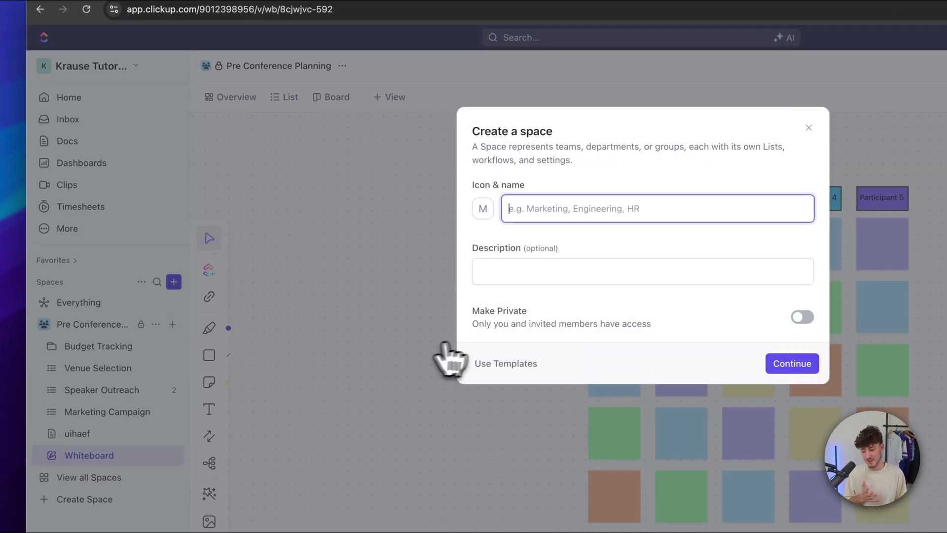
pyautogui.click(505, 363)
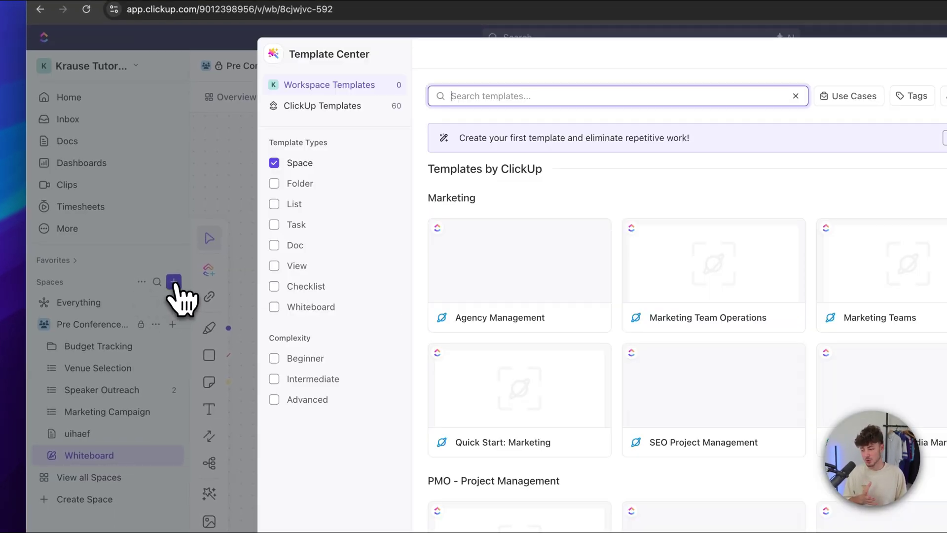
pyautogui.moveTo(271, 146); pyautogui.dragTo(344, 163)
pyautogui.click(365, 186)
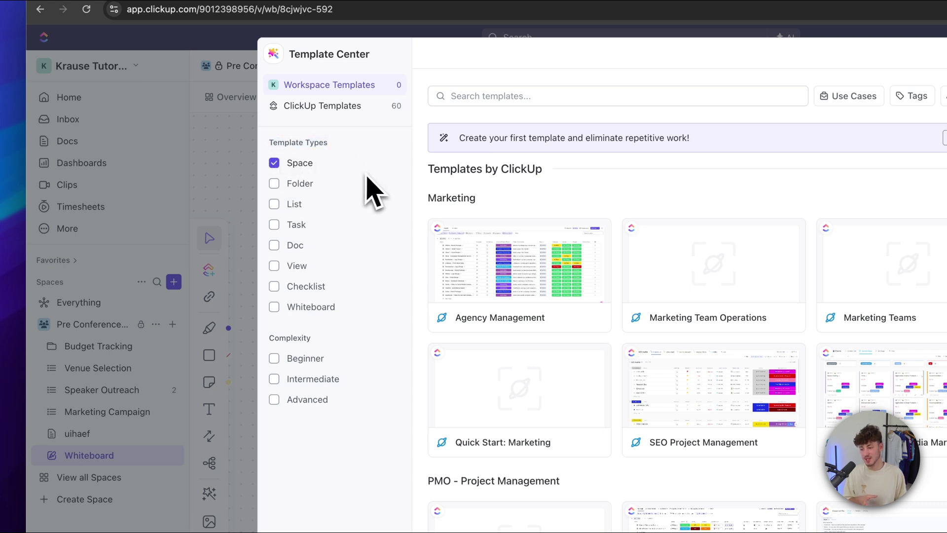
# - Examine the templates offered for the Folder, List, Task and Doc types, then restore the filter to Space only
pyautogui.click(299, 166)
pyautogui.click(297, 185)
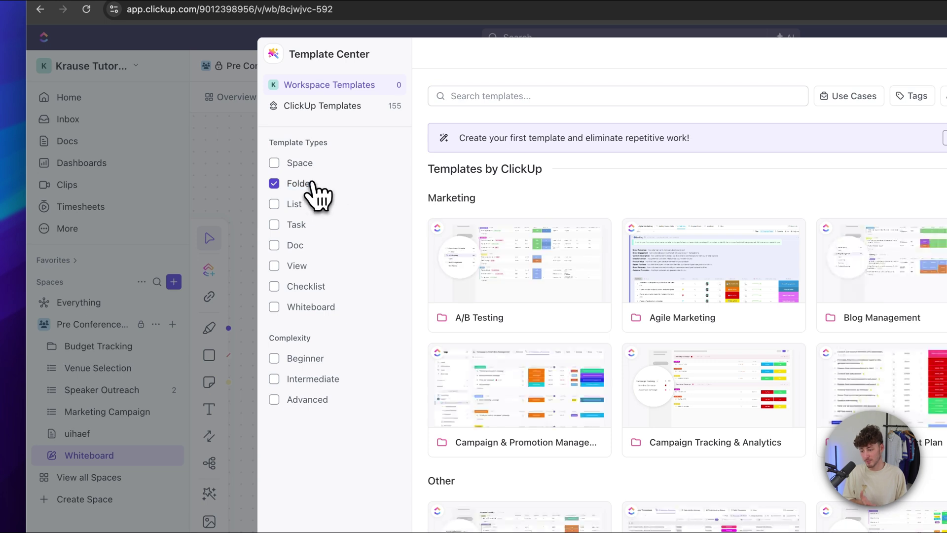
pyautogui.click(300, 184)
pyautogui.click(296, 204)
pyautogui.click(298, 225)
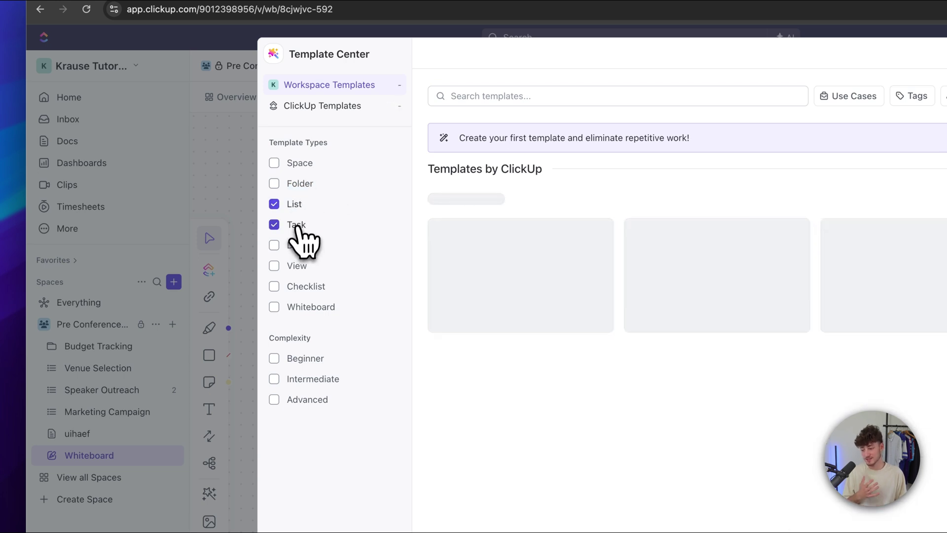
pyautogui.click(297, 246)
pyautogui.click(298, 226)
pyautogui.click(298, 246)
pyautogui.click(296, 205)
pyautogui.click(299, 164)
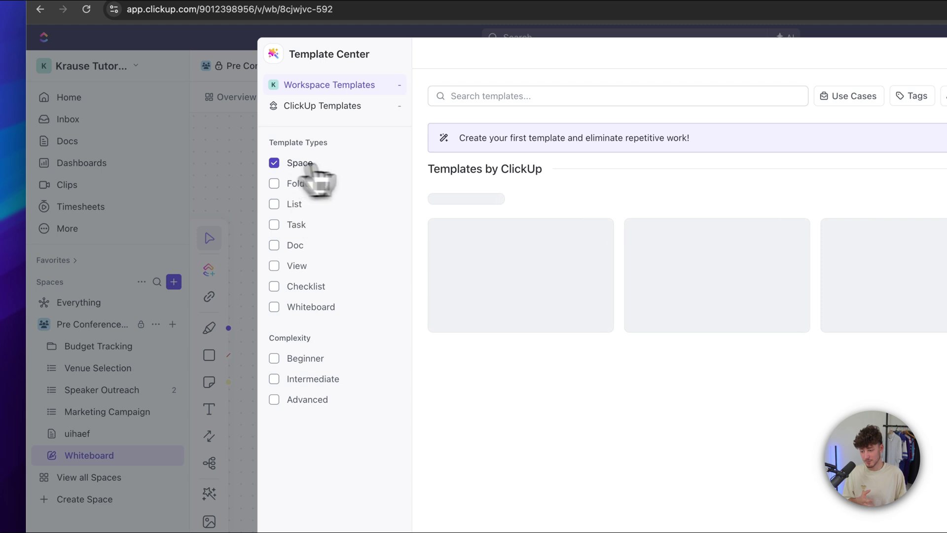
# - Search the space templates for CRM and choose the Sales CRM template for the new space
pyautogui.click(495, 96)
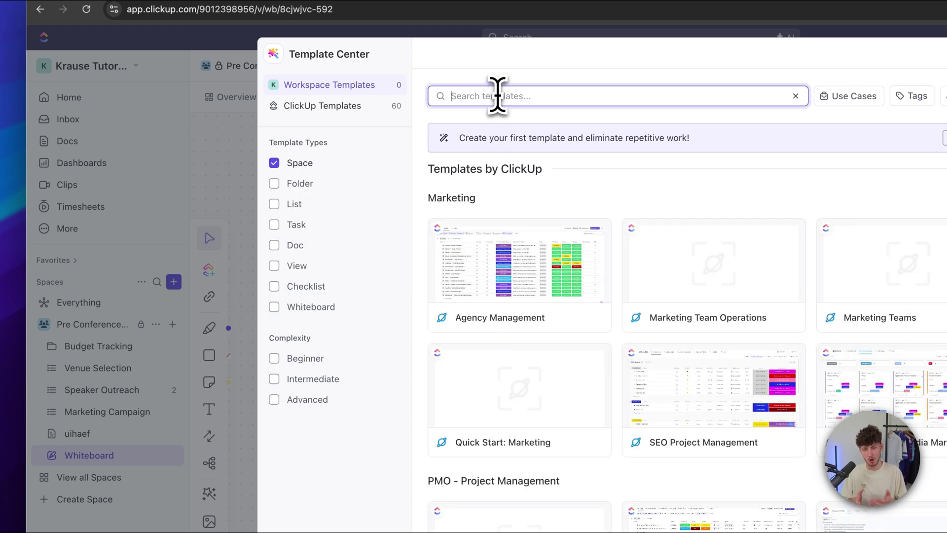
pyautogui.write('CRM')
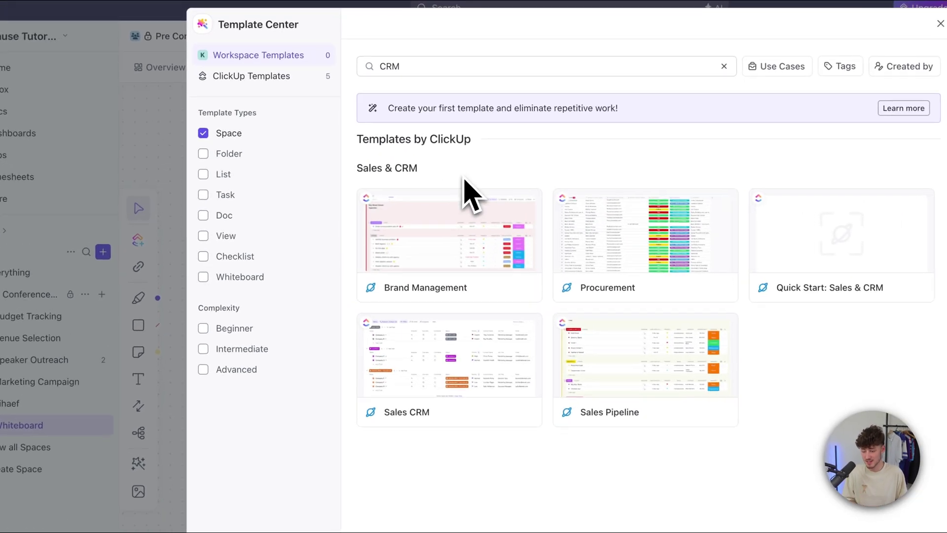
pyautogui.click(456, 402)
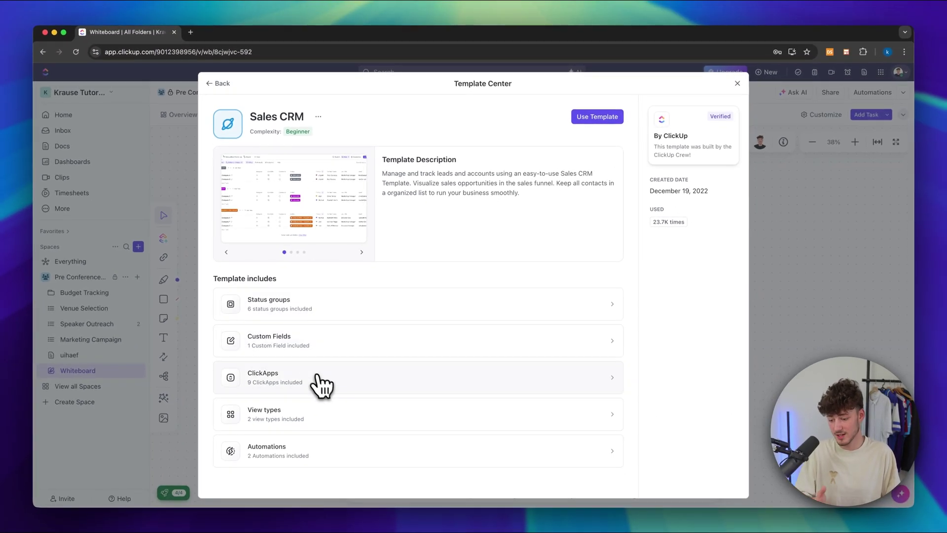
pyautogui.click(598, 116)
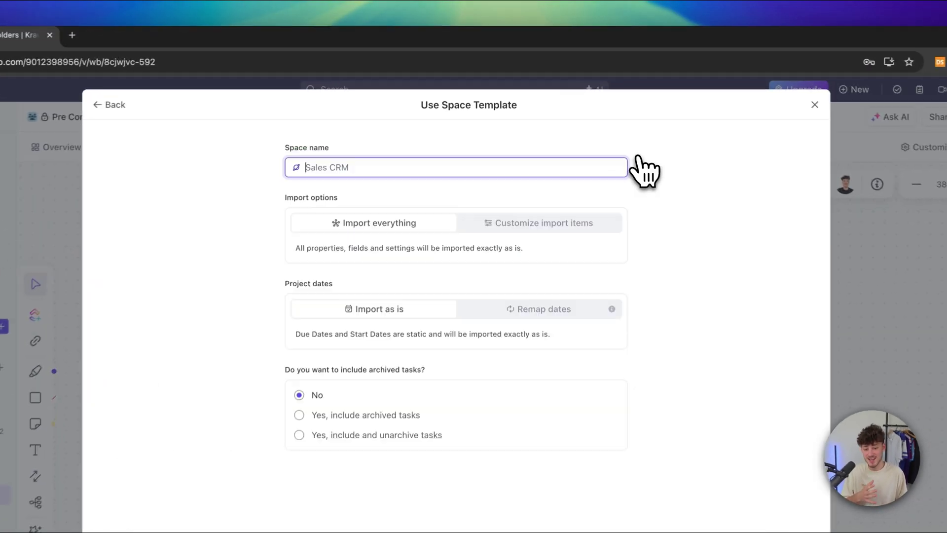